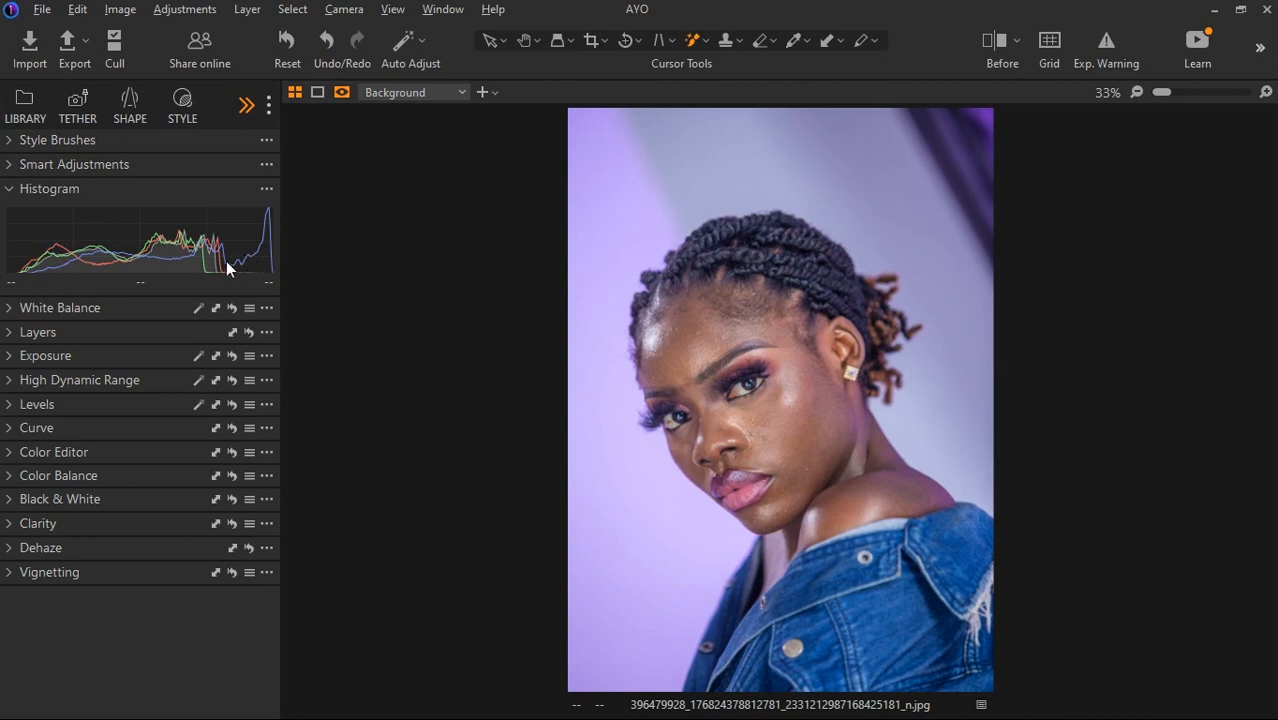
Try a warmer, greener white balance with Kelvin at 7112 and Tint at -19.7.
left_click(7, 189)
left_click(8, 212)
left_click(8, 188)
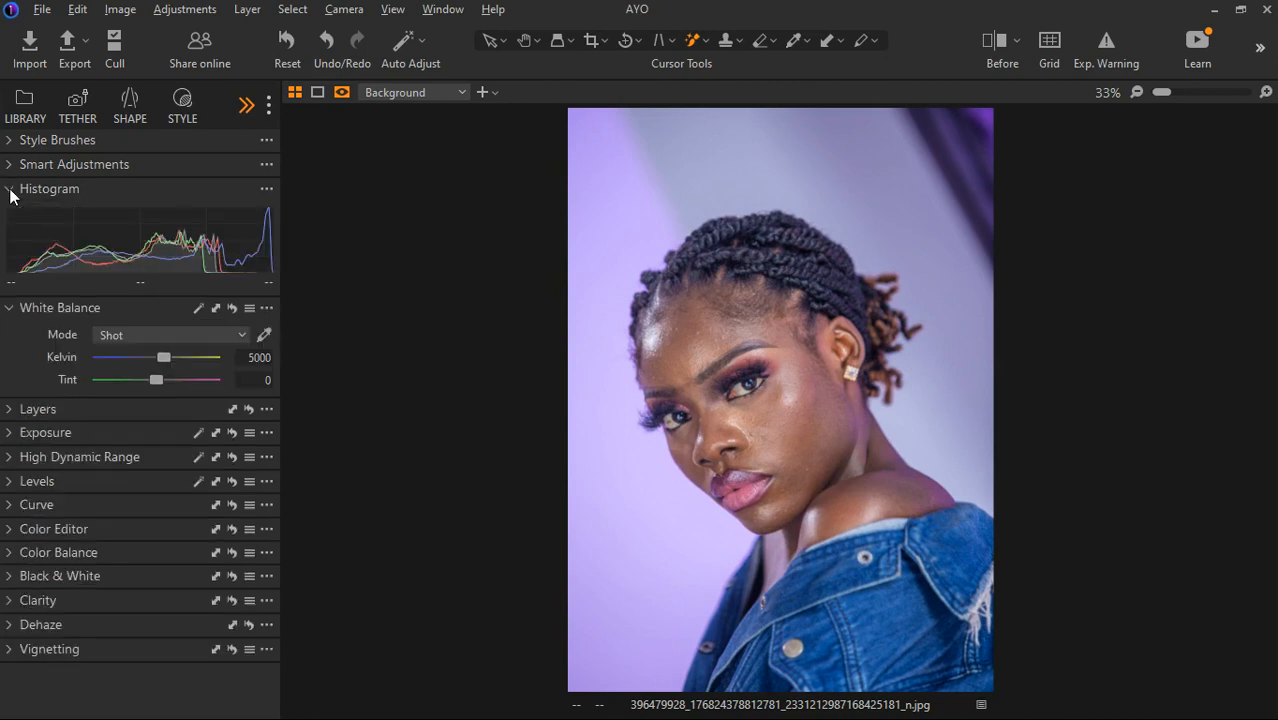
mouse_move(169, 357)
left_mouse_down()
mouse_move(155, 357)
mouse_move(182, 354)
left_mouse_up()
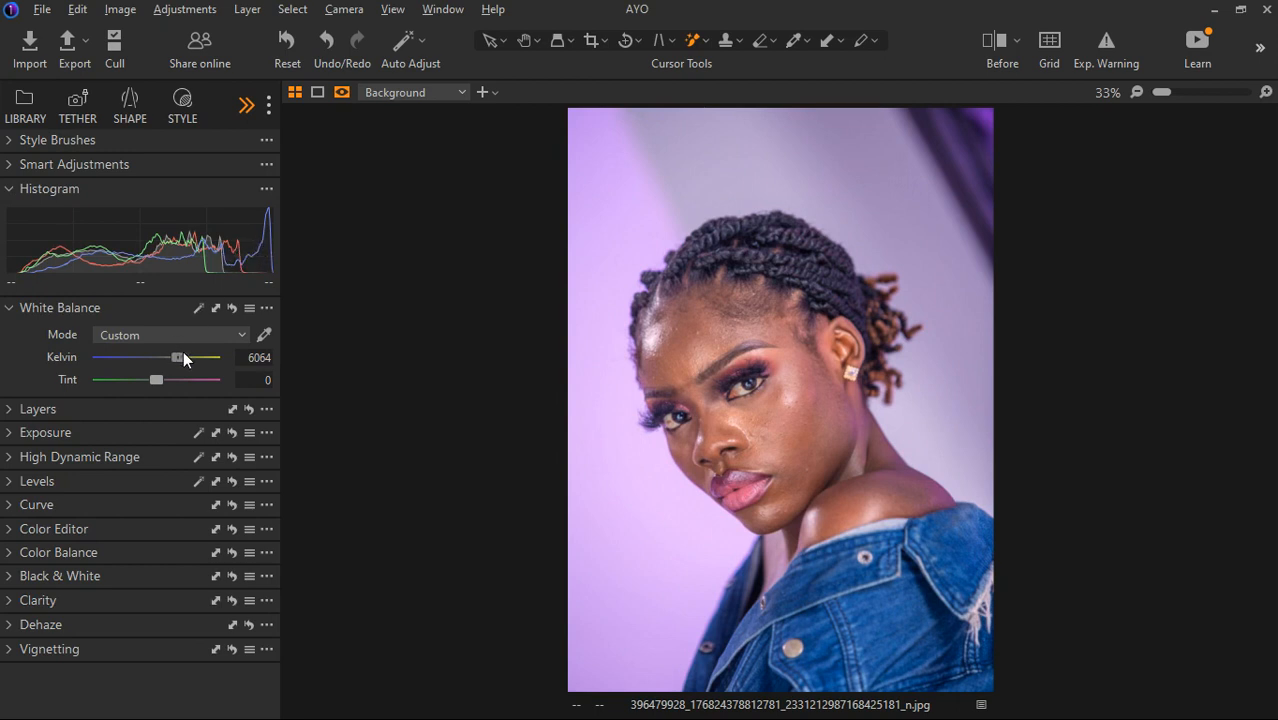
left_click_drag(183, 355, 133, 380)
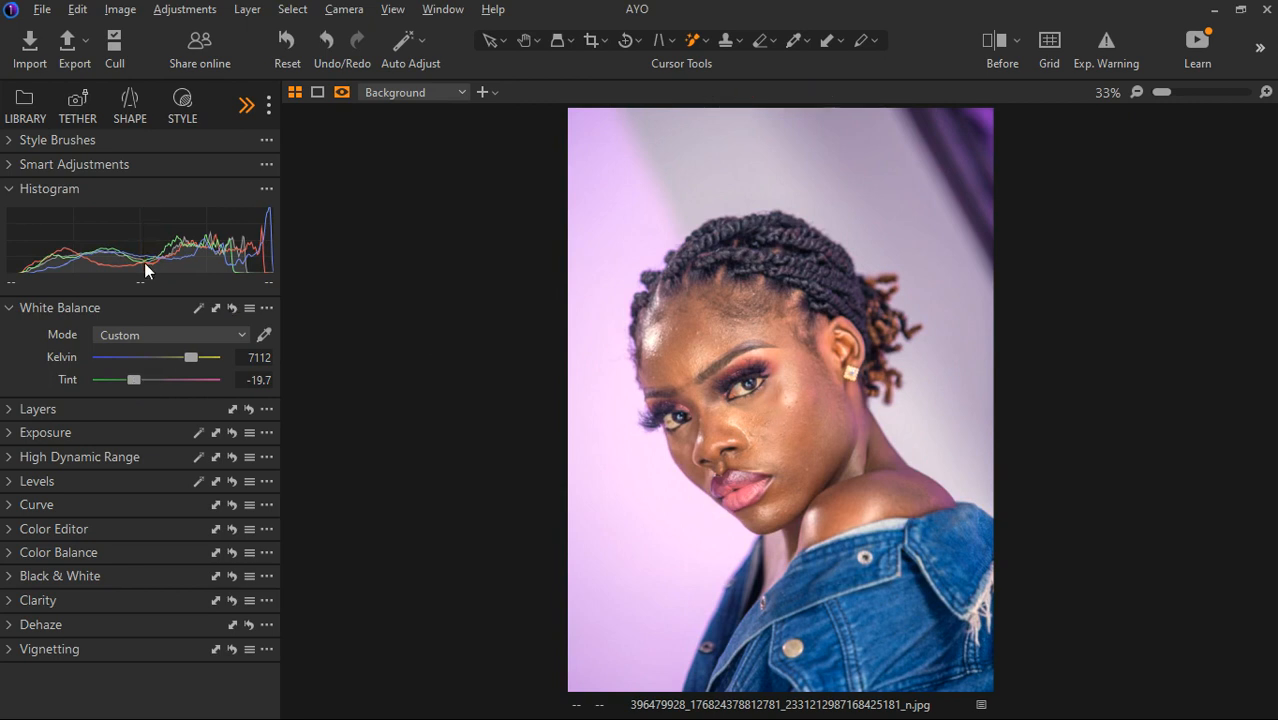
Reset the white balance Kelvin and Tint to their defaults and collapse the White Balance settings.
double_click(191, 357)
double_click(132, 382)
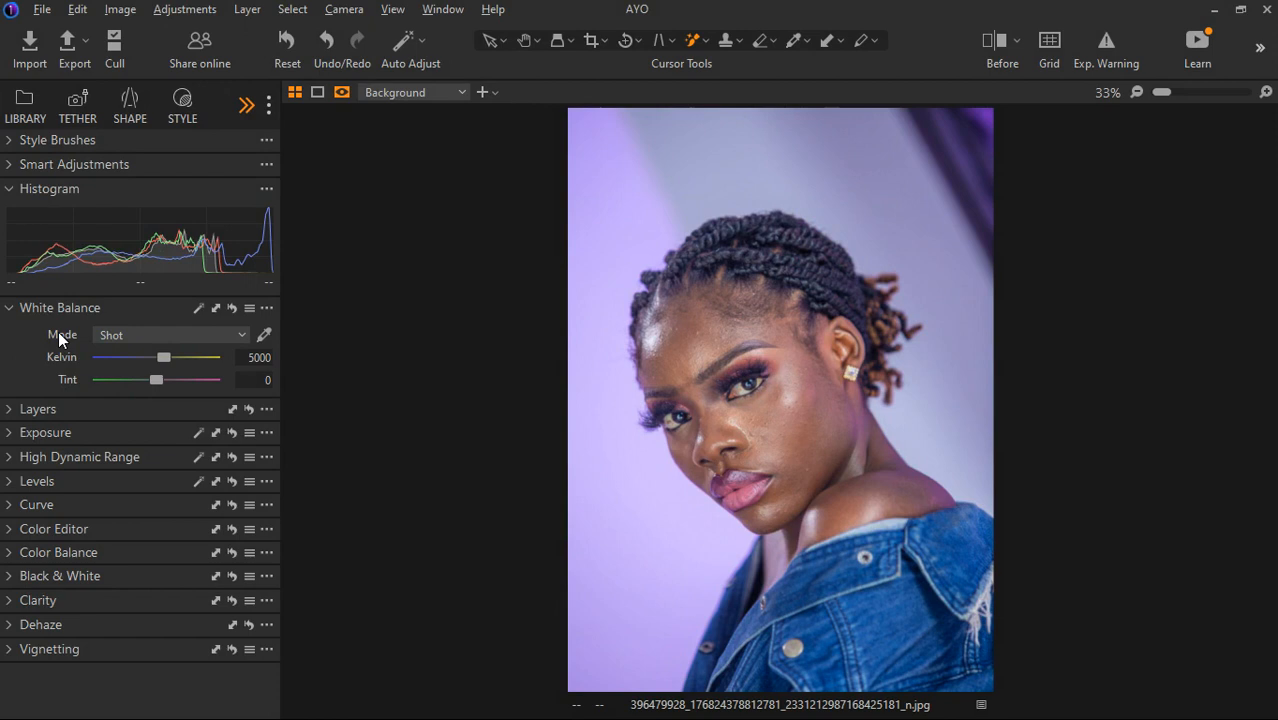
left_click(8, 310)
left_click(8, 310)
mouse_move(130, 318)
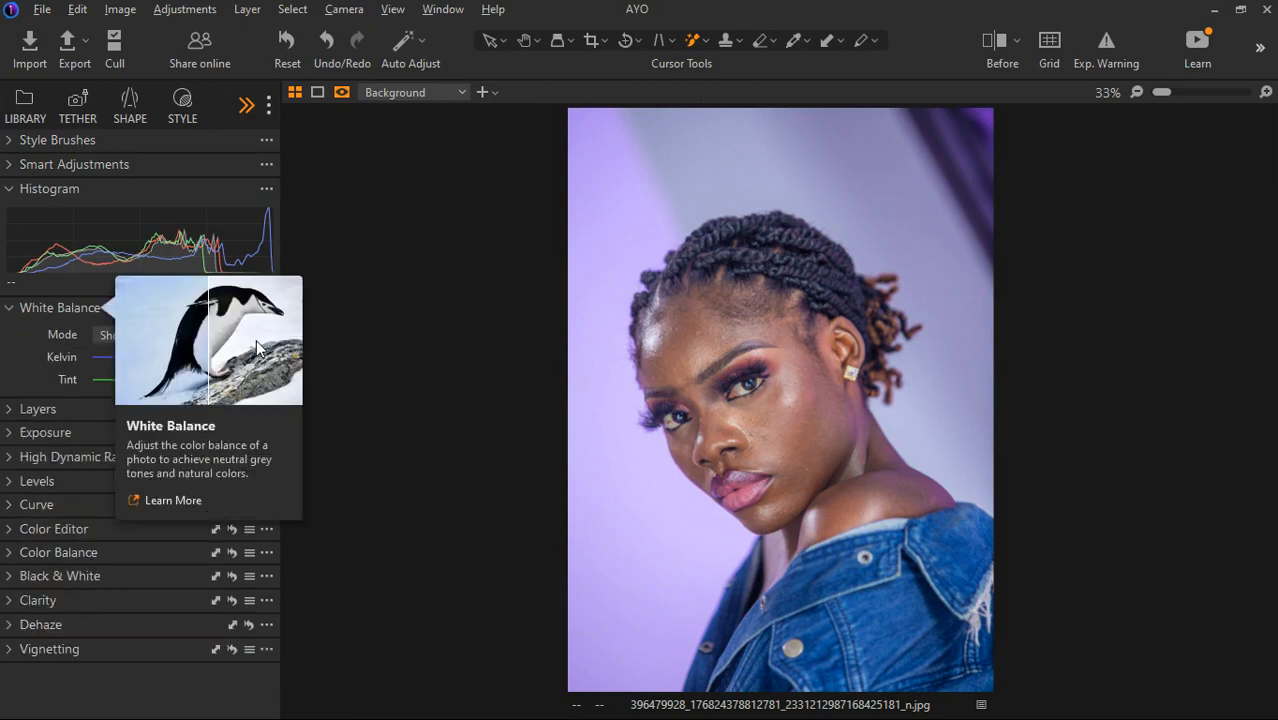
left_click(8, 308)
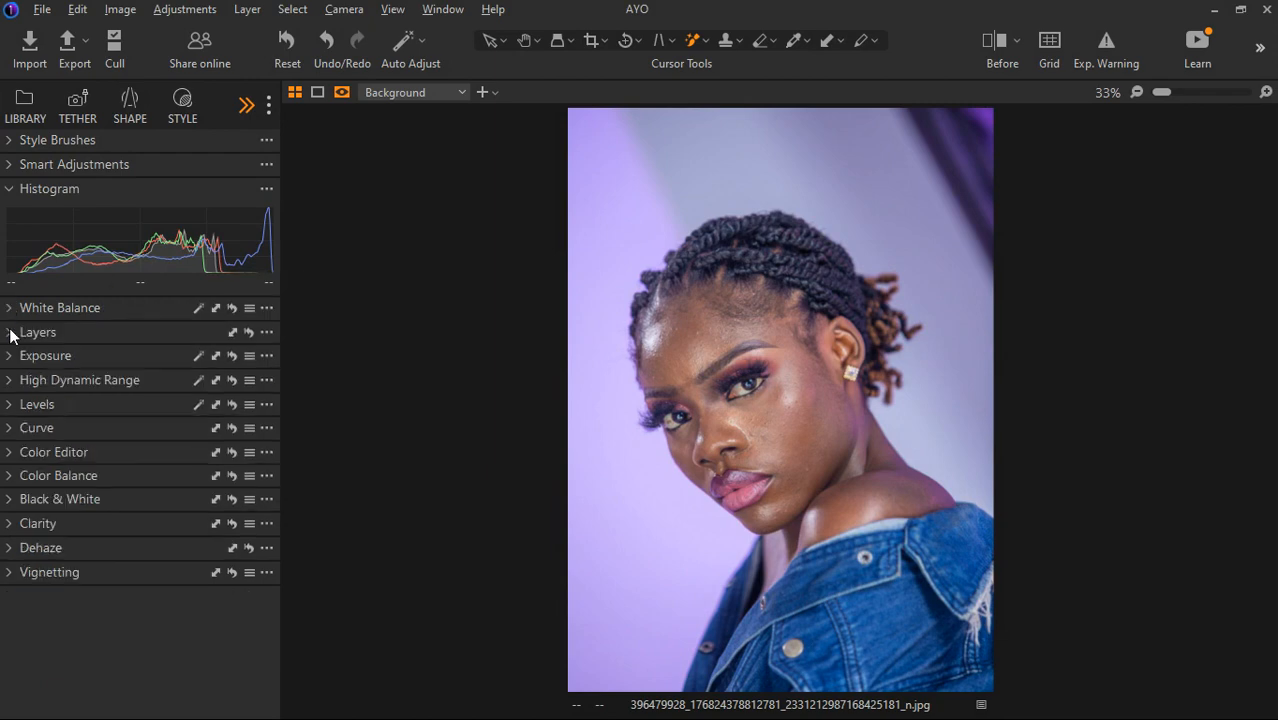
Expand the layer settings and add a new empty adjustment layer above the Background.
left_click(9, 333)
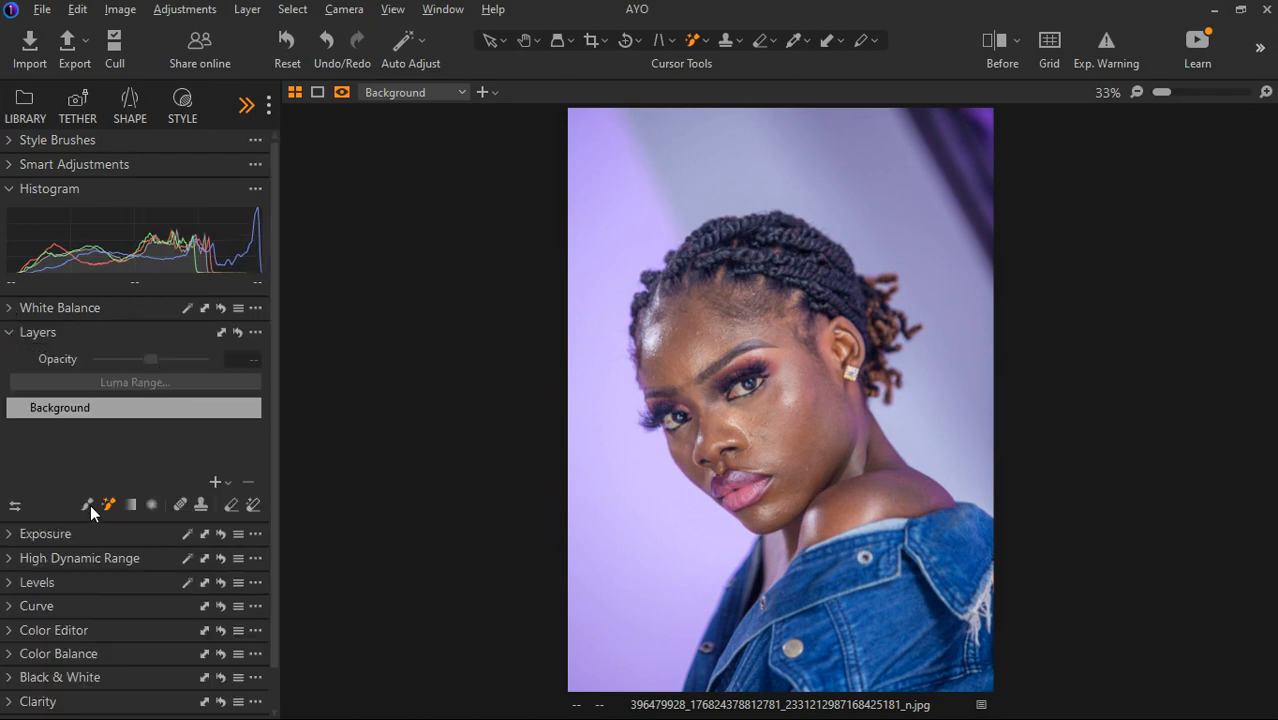
mouse_move(108, 505)
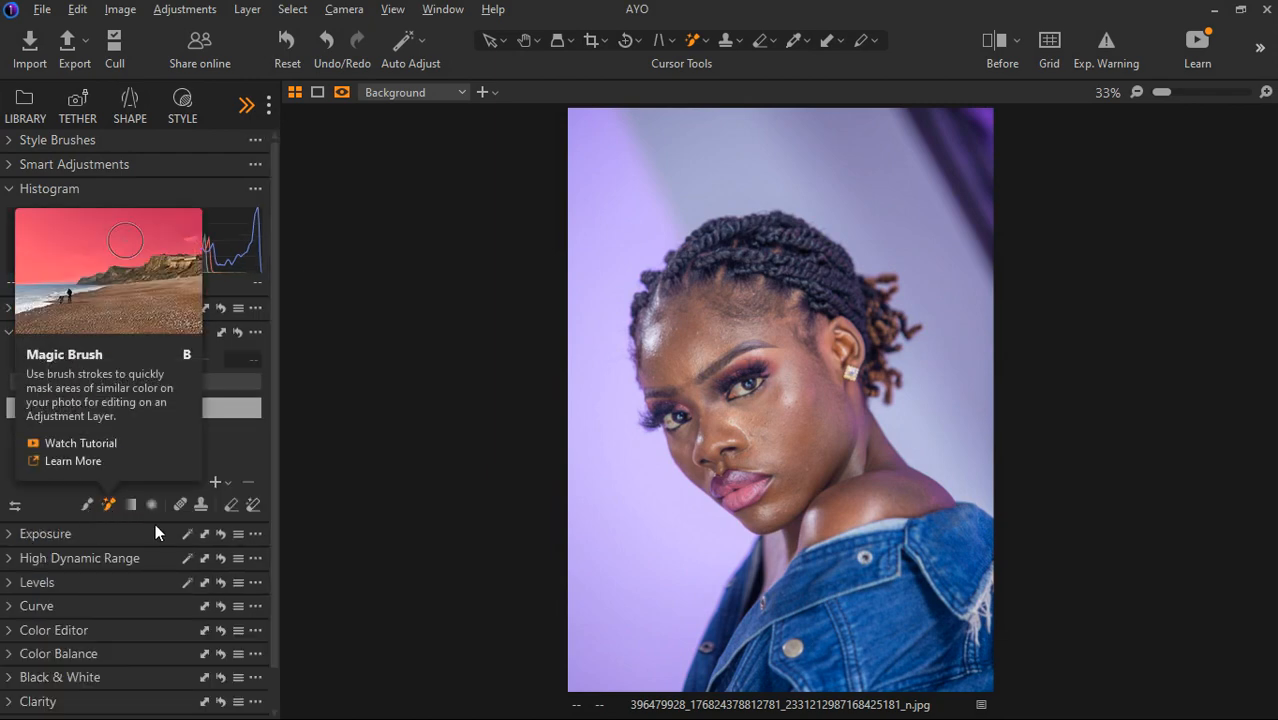
mouse_move(251, 512)
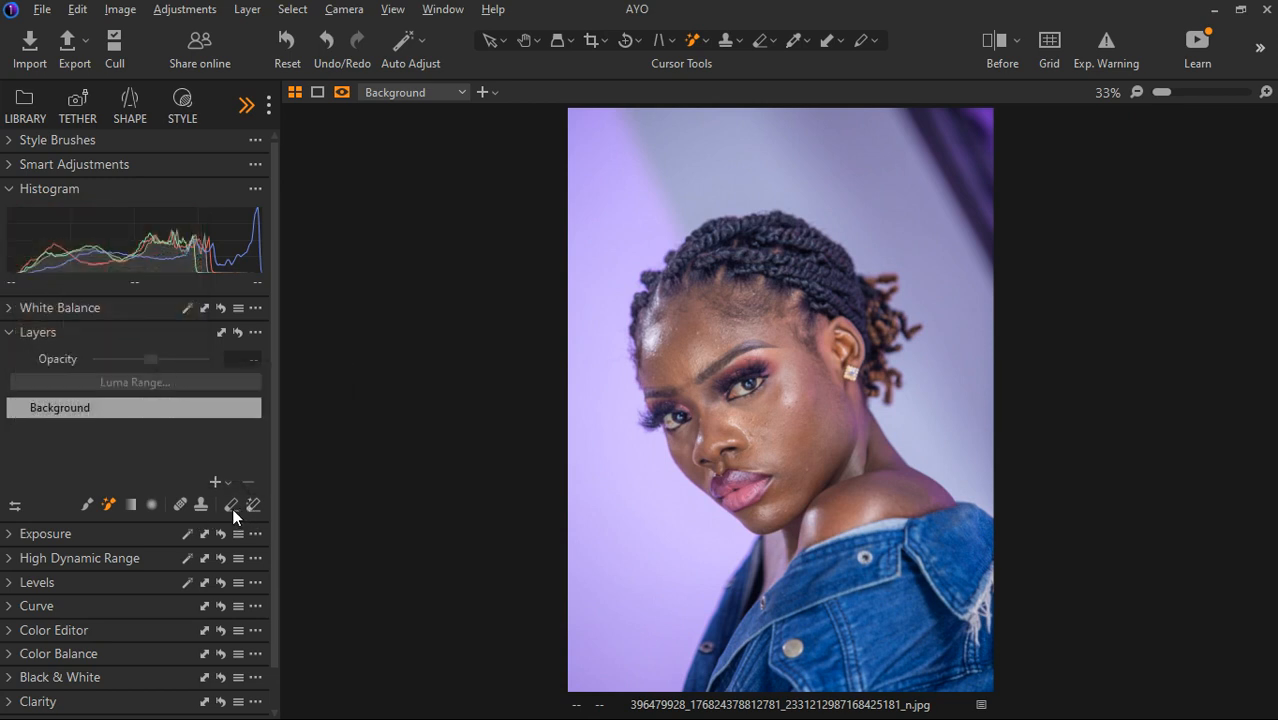
mouse_move(186, 505)
left_click(228, 482)
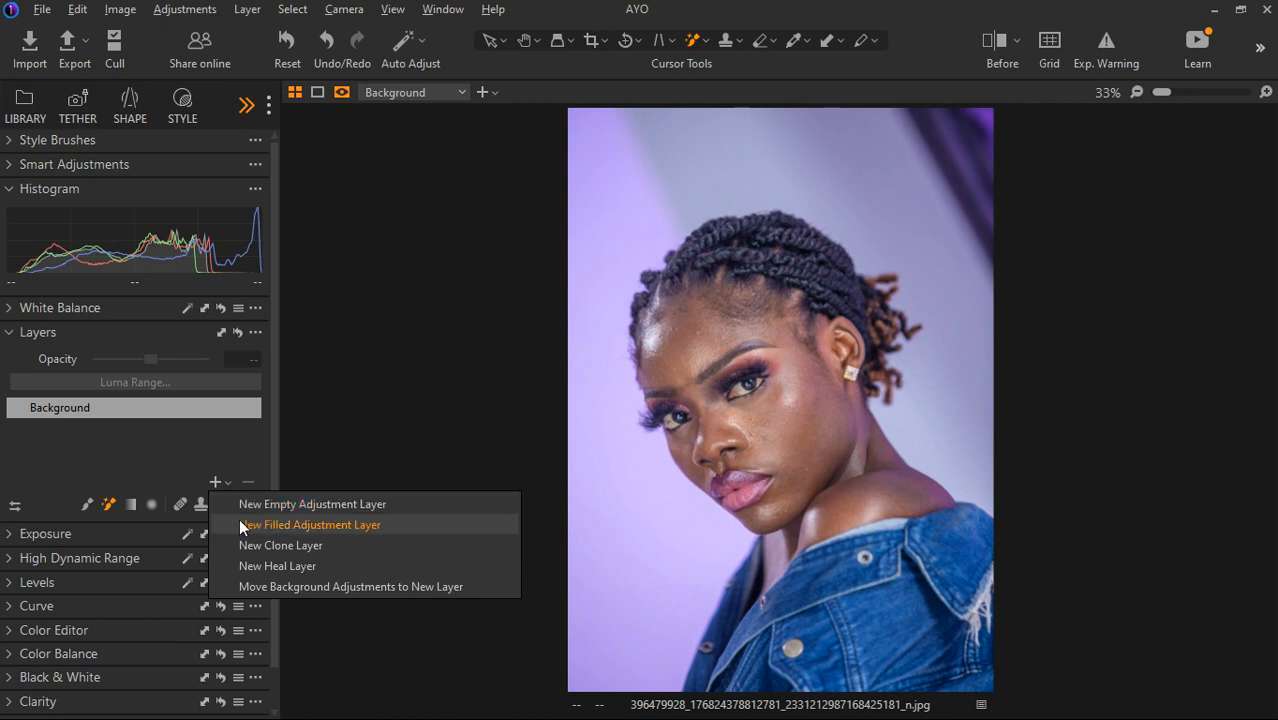
left_click(313, 509)
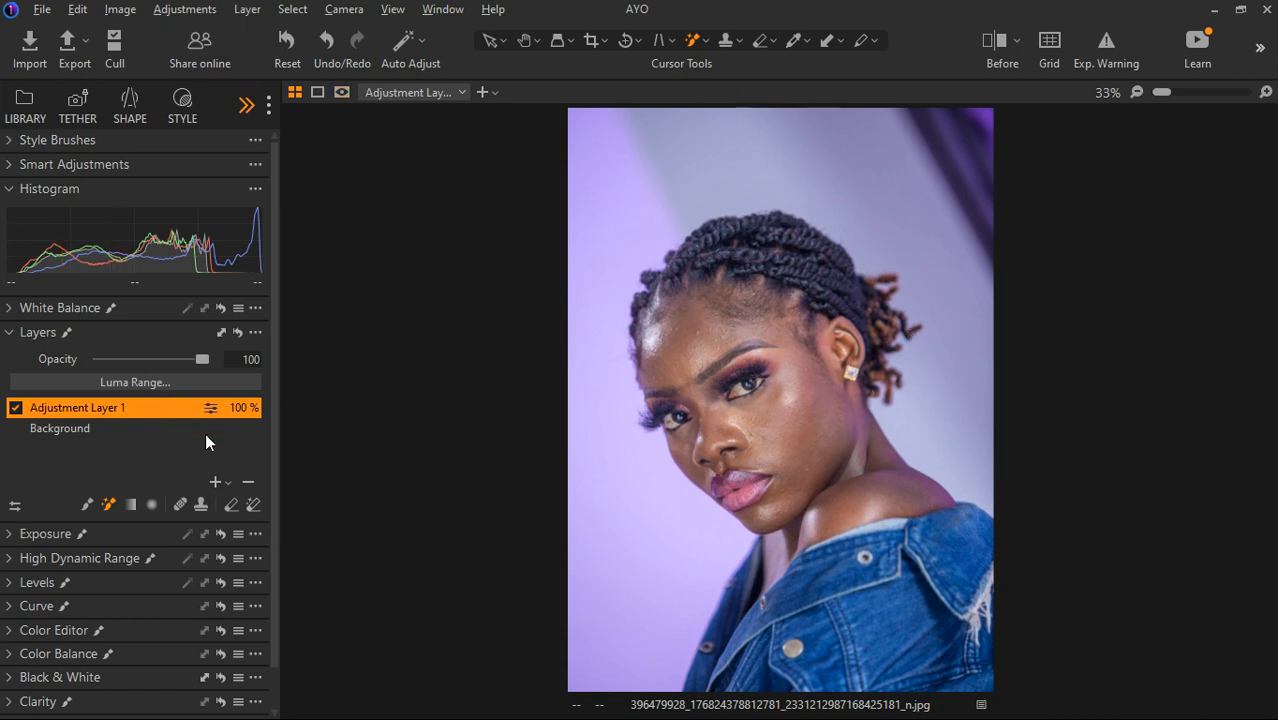
Add a new filled adjustment layer and show its mask over the portrait.
left_click(226, 482)
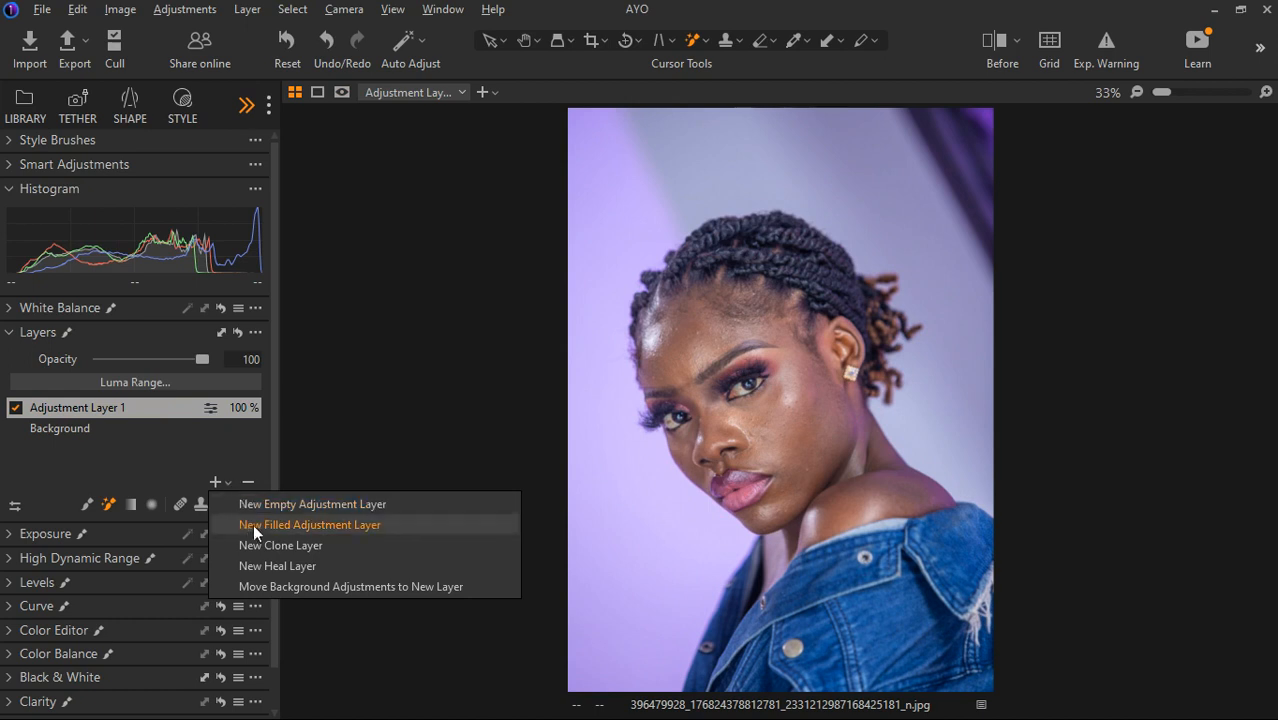
left_click(254, 525)
key("m")
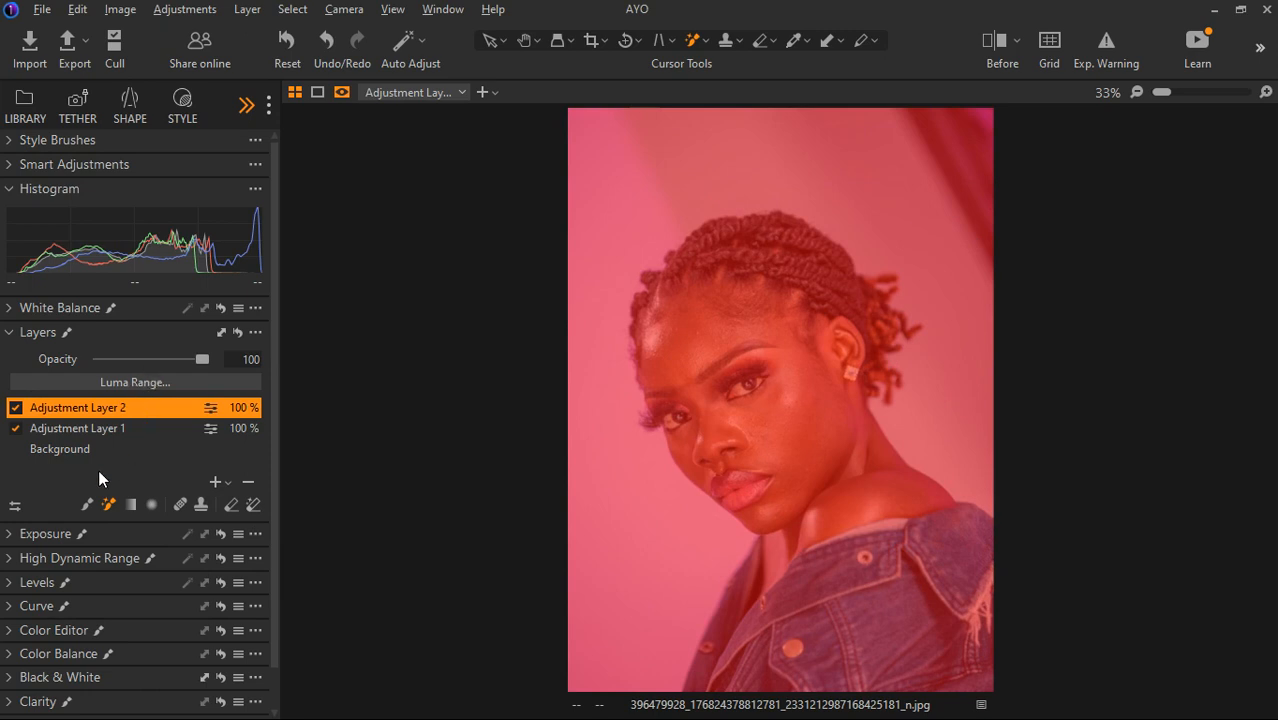
Try lowering the High Dynamic Range Black value on the Background layer.
left_click(237, 449)
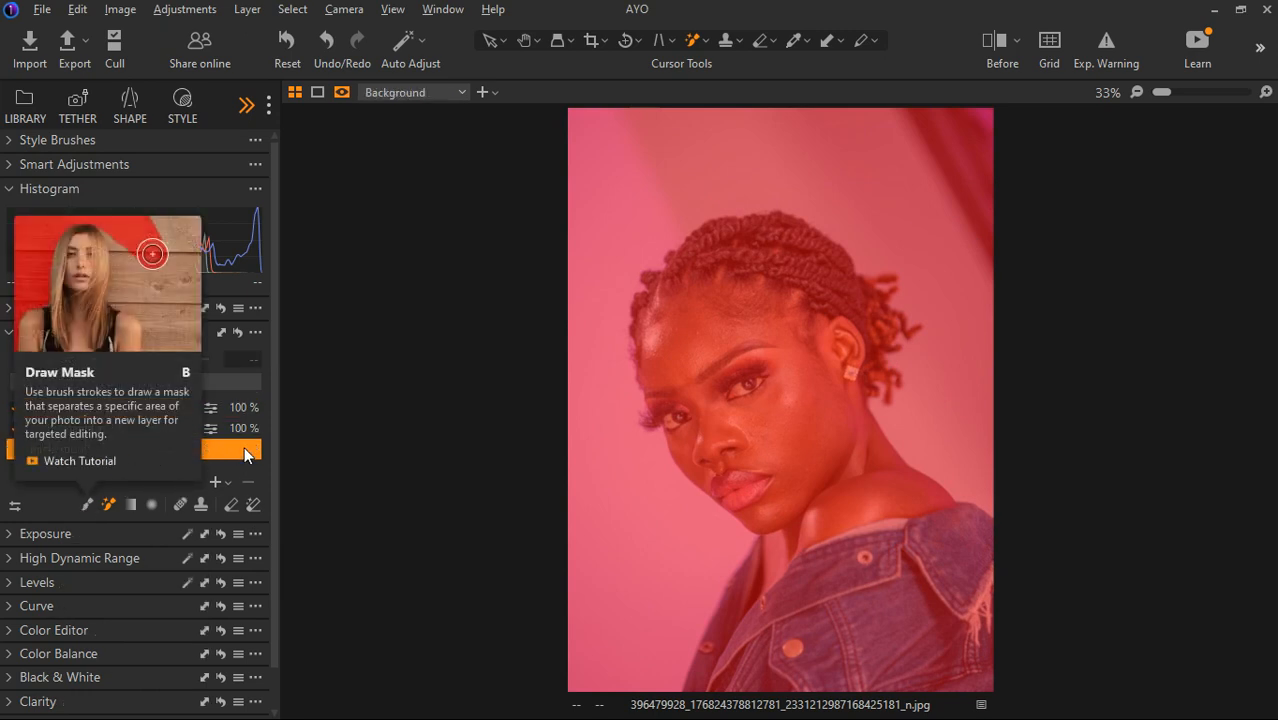
scroll(84, 447, "down", 1)
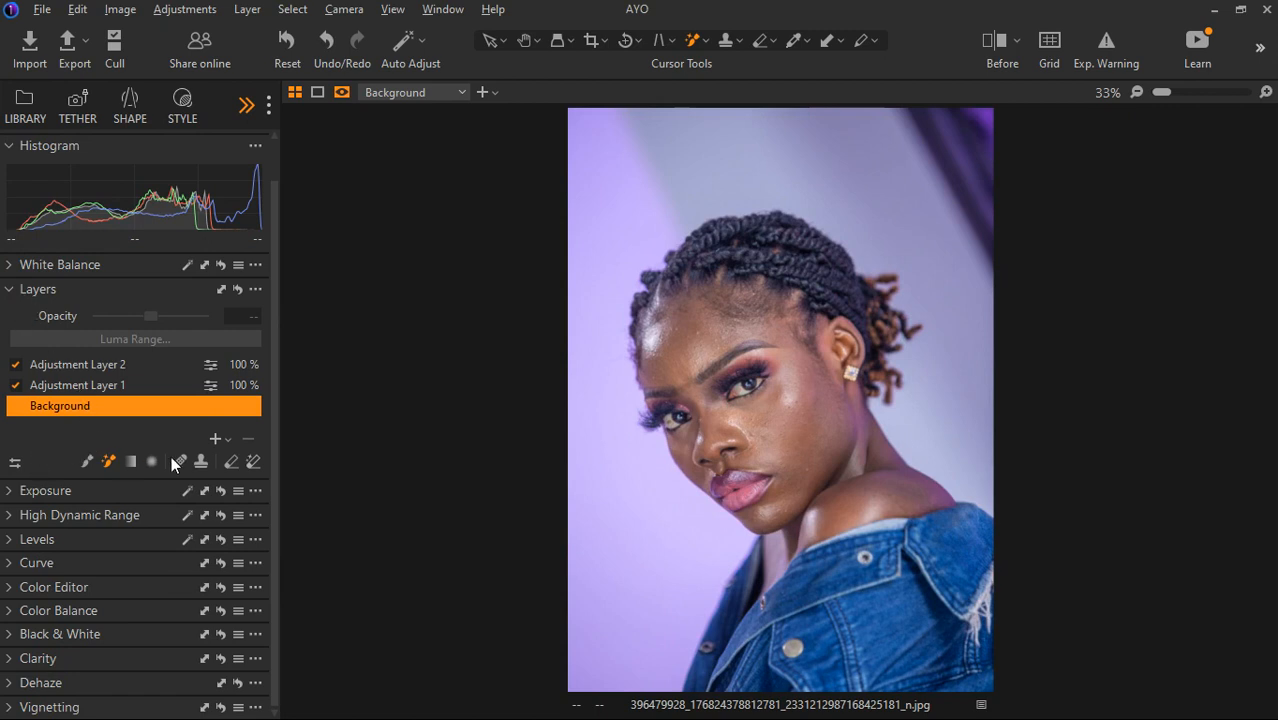
left_click(12, 492)
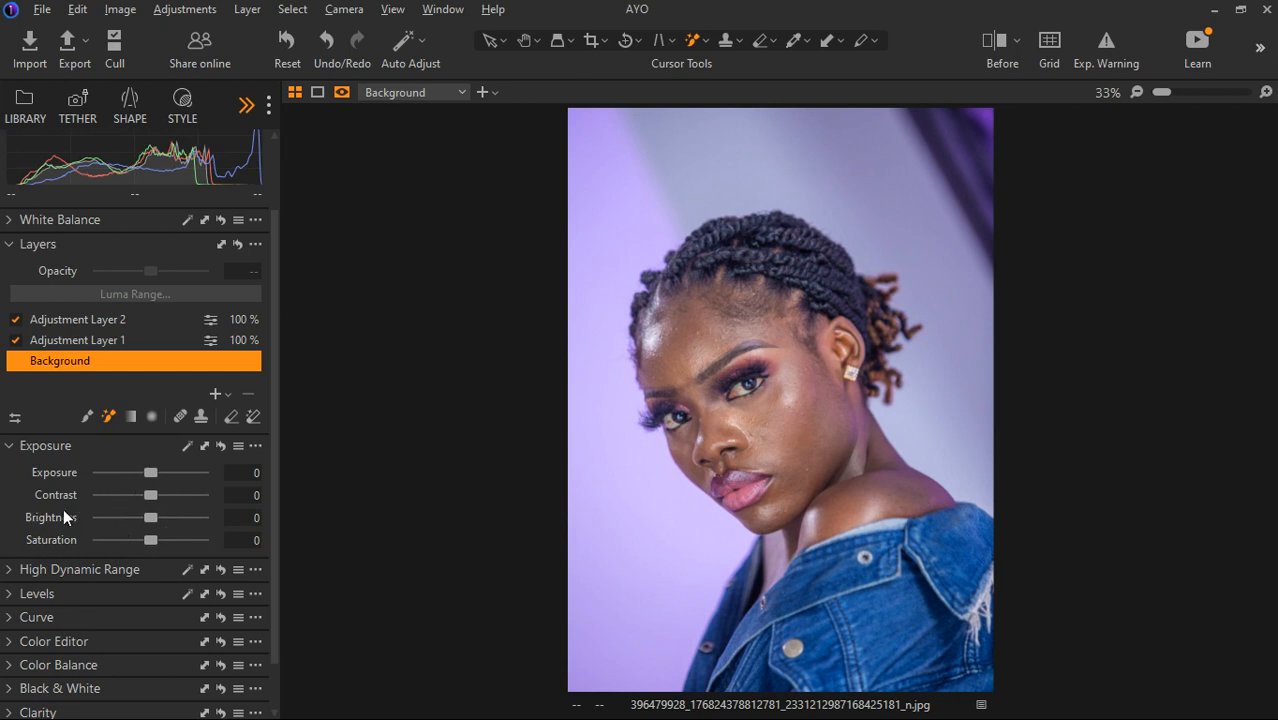
left_click(8, 448)
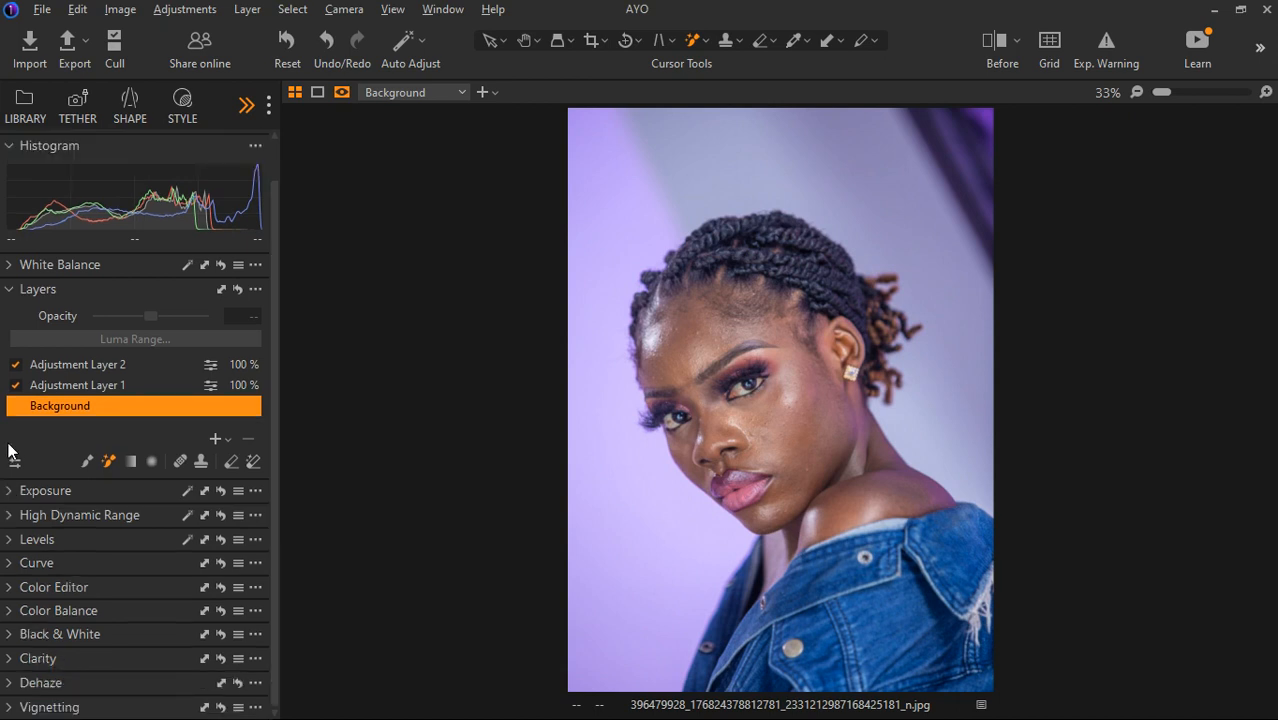
left_click(6, 515)
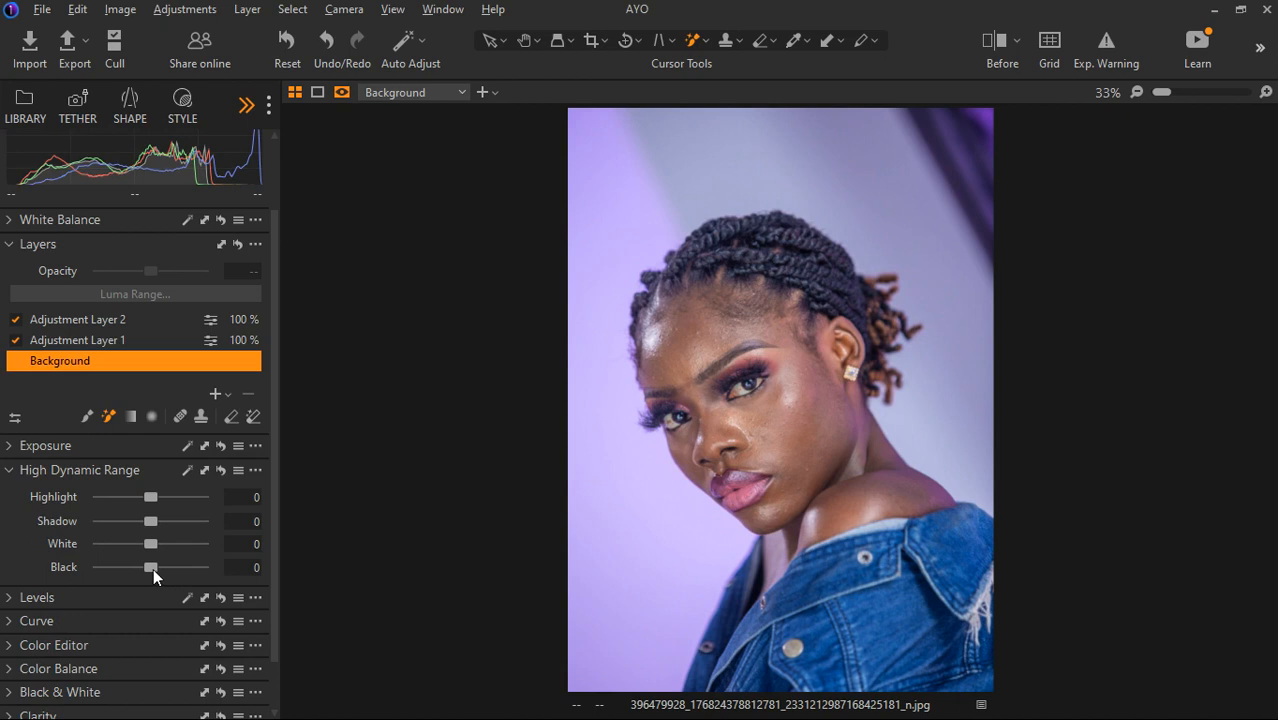
left_click_drag(151, 567, 97, 555)
Select Adjustment Layer 2, hide its mask and raise its High Dynamic Range Black value to 100.
left_click(111, 319)
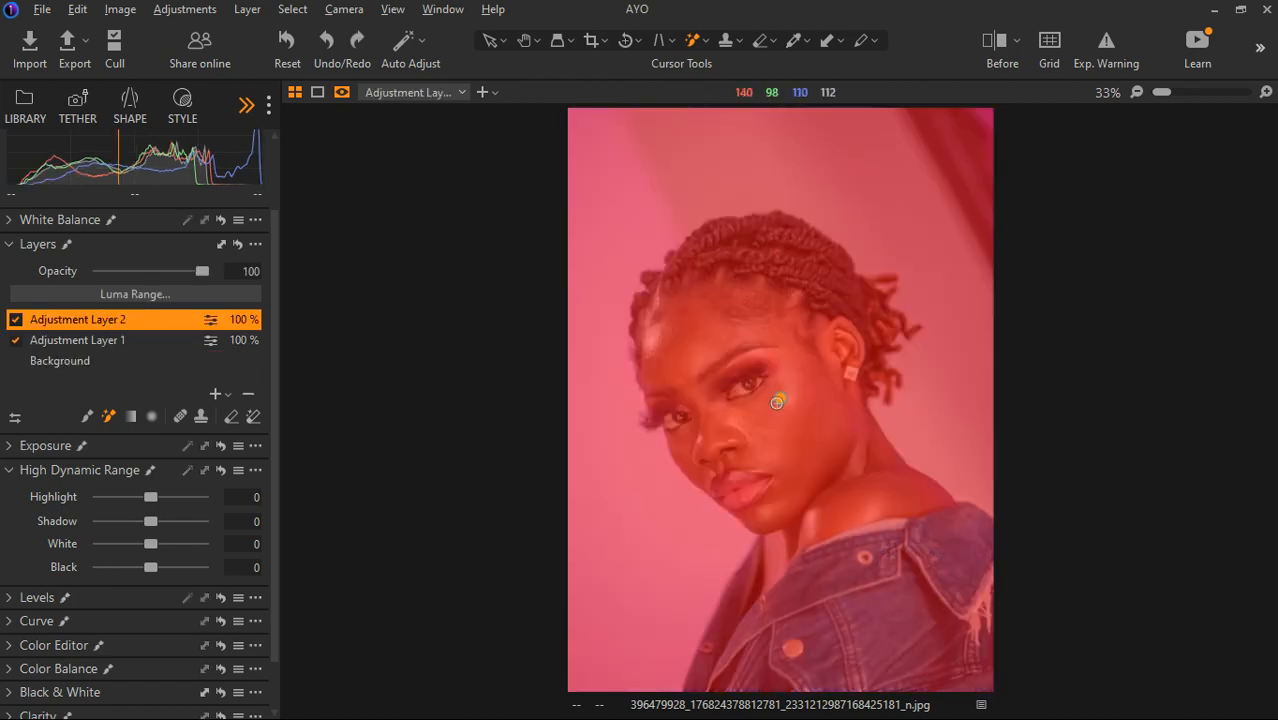
key("m")
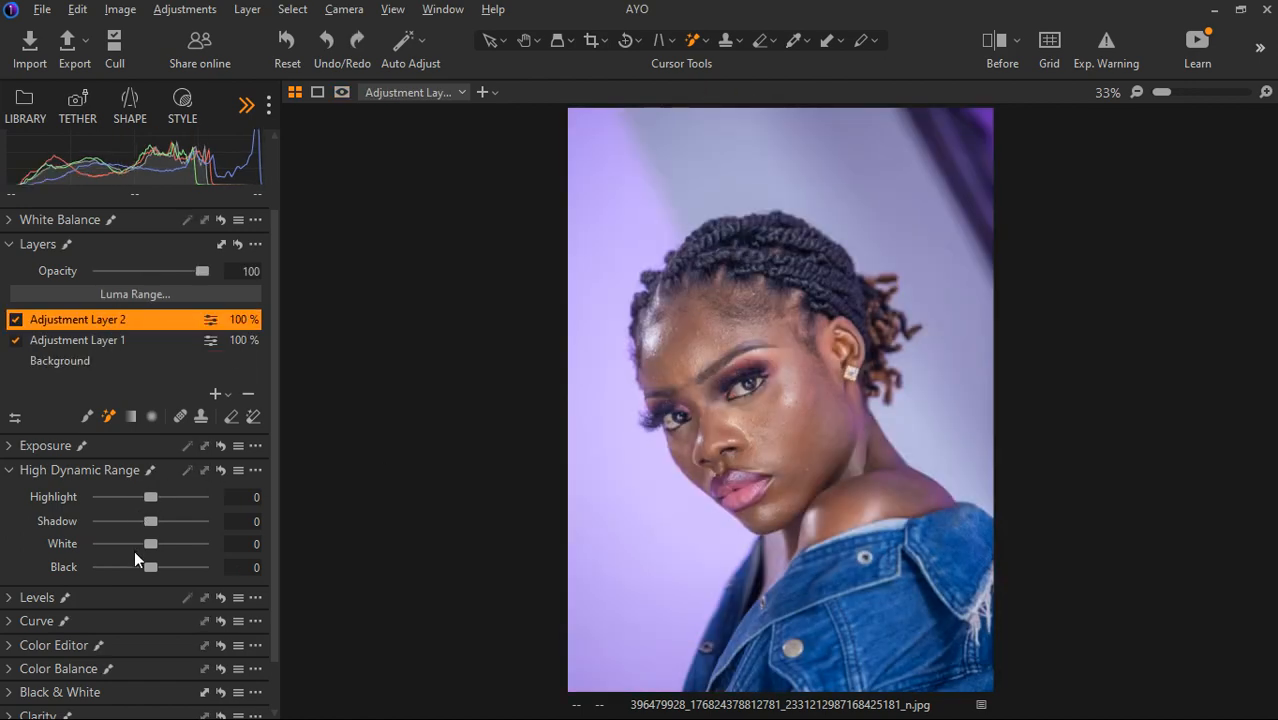
left_click_drag(152, 568, 290, 597)
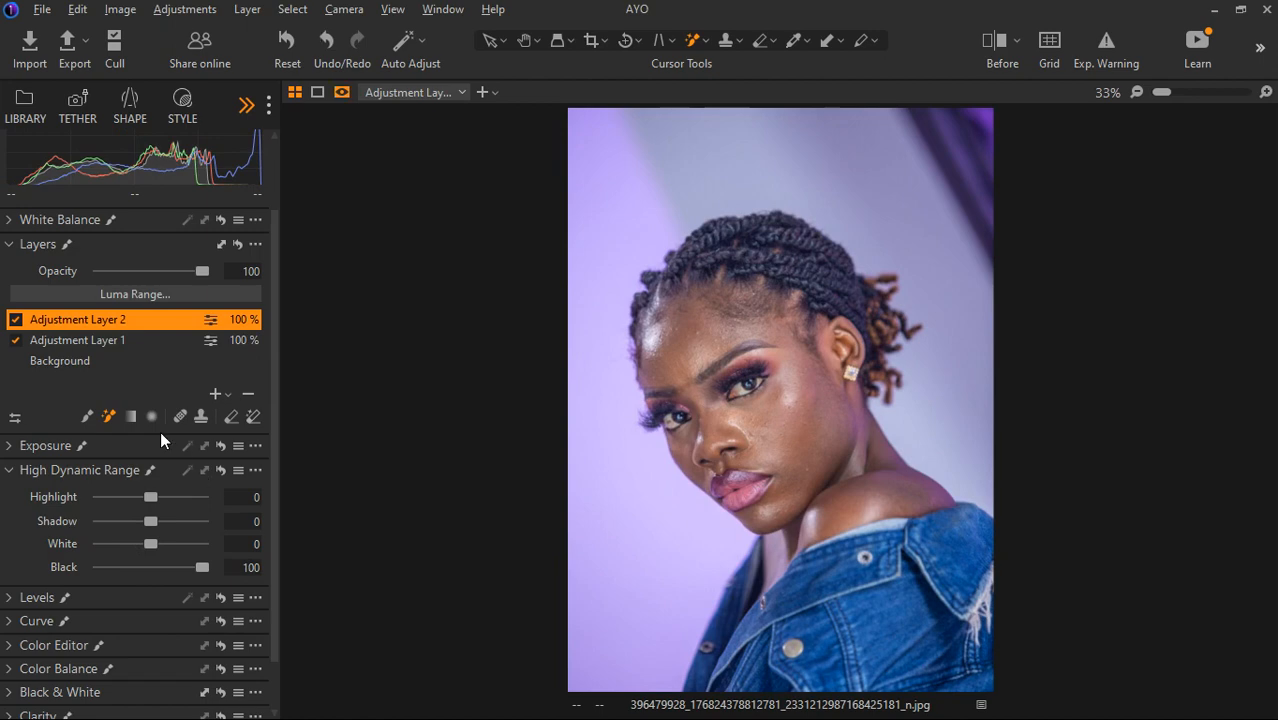
Compare the two adjustment layers, then undo the Black change on Adjustment Layer 2.
key("m")
left_click(93, 341)
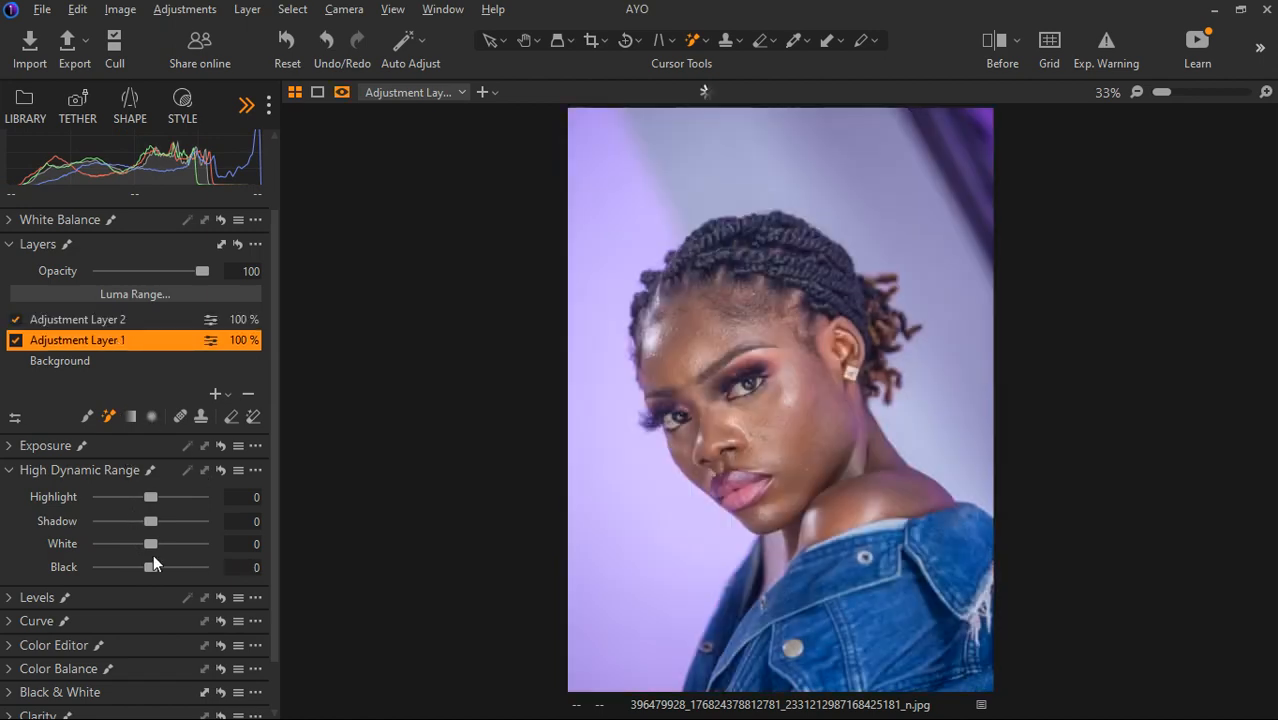
left_click(99, 321)
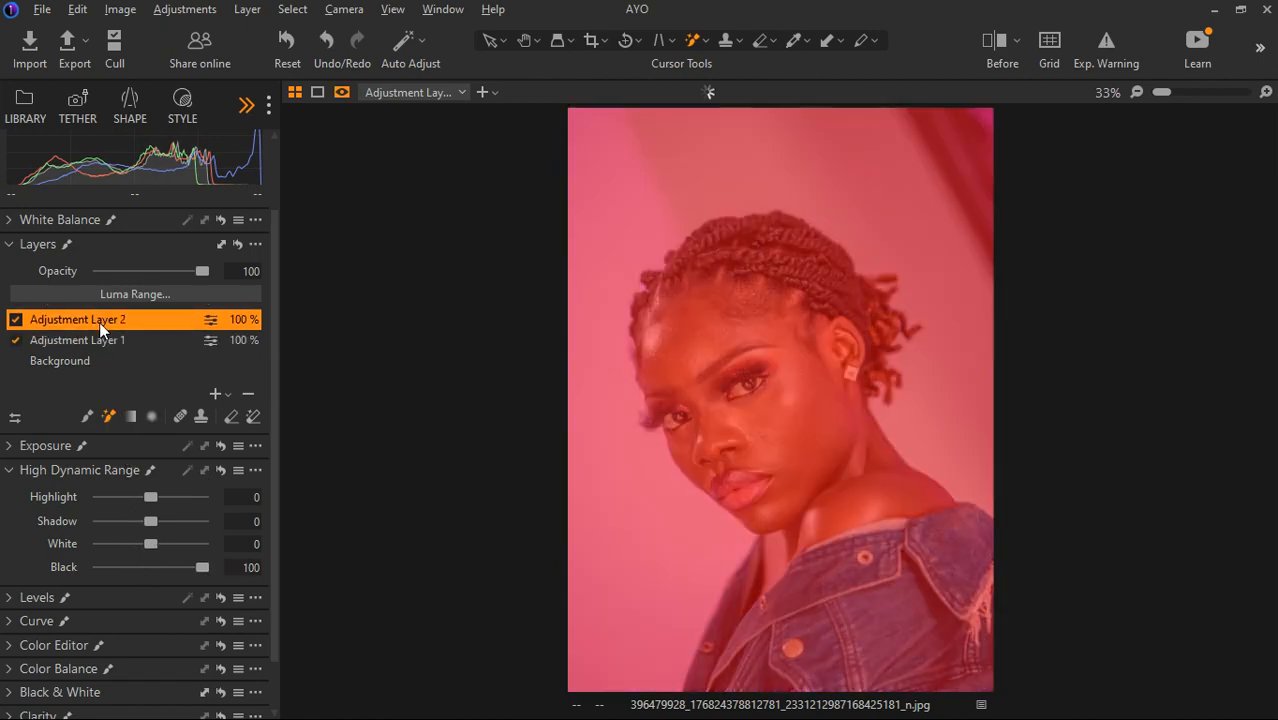
key("ctrl+z")
key("ctrl+z")
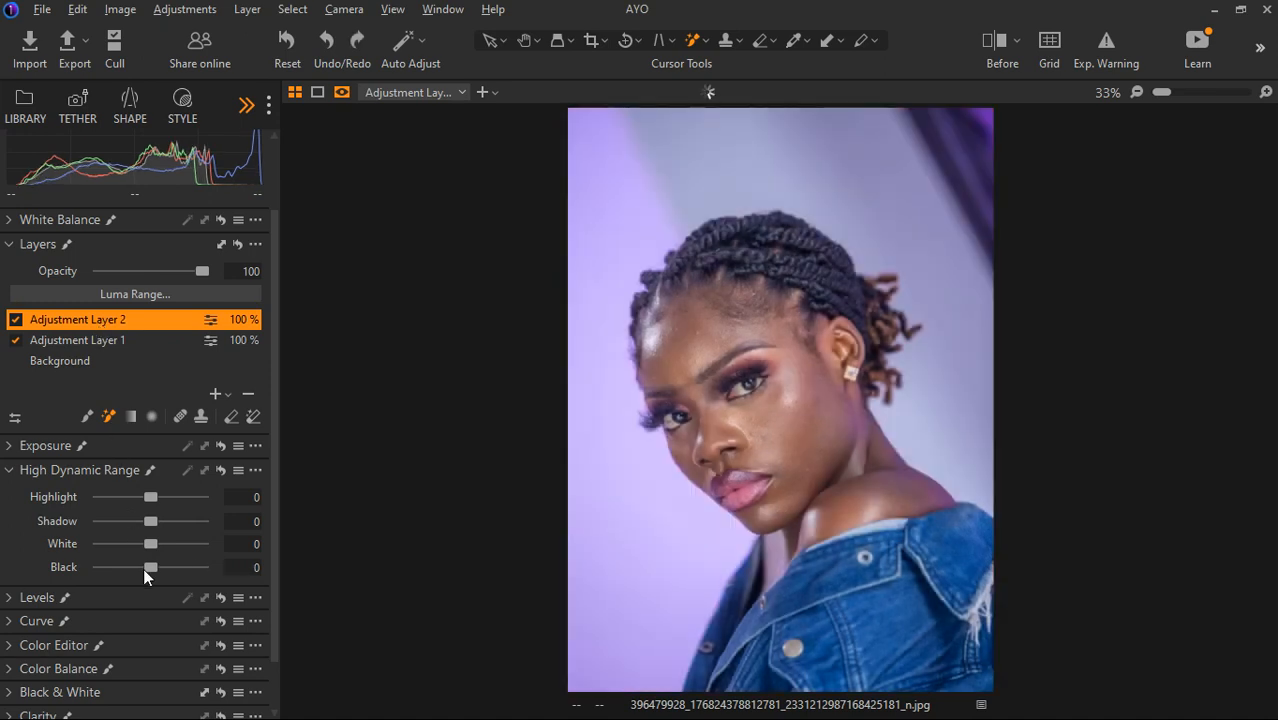
Select Adjustment Layer 1 and set its High Dynamic Range Black value to 2.
key("m")
left_click(89, 341)
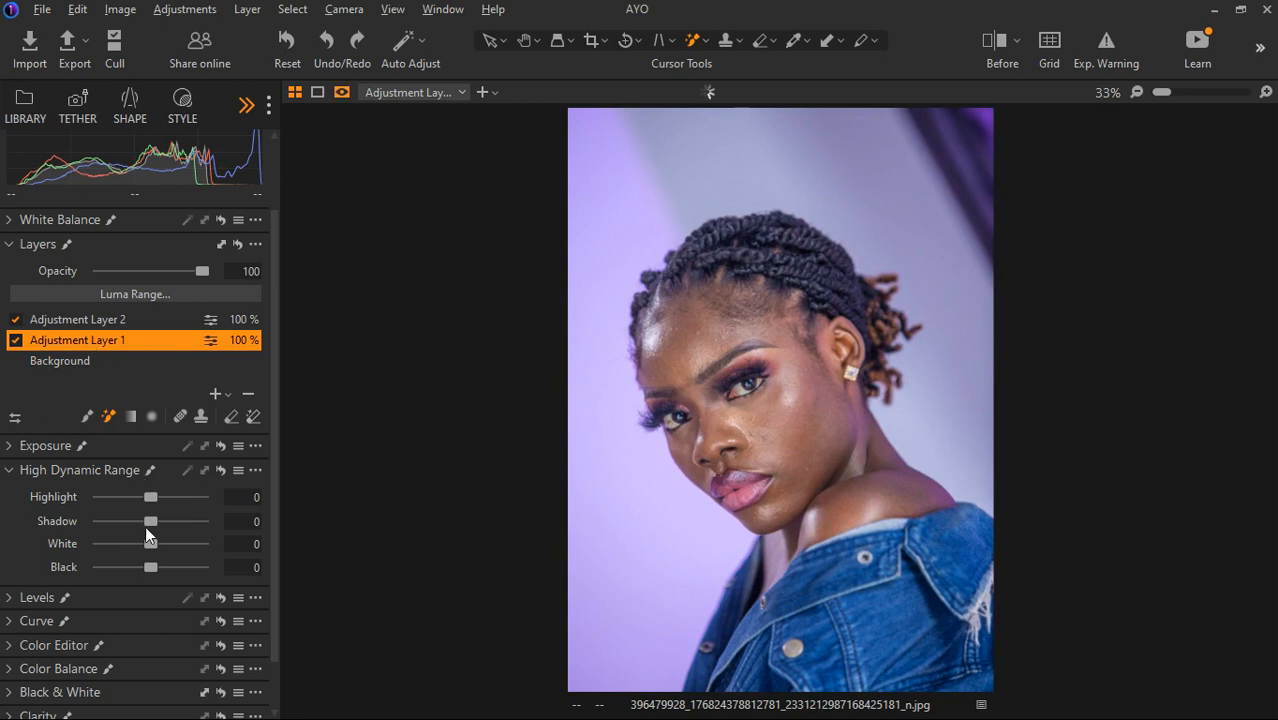
mouse_move(149, 566)
left_mouse_down()
mouse_move(55, 567)
mouse_move(220, 569)
mouse_move(129, 563)
mouse_move(151, 566)
left_mouse_up()
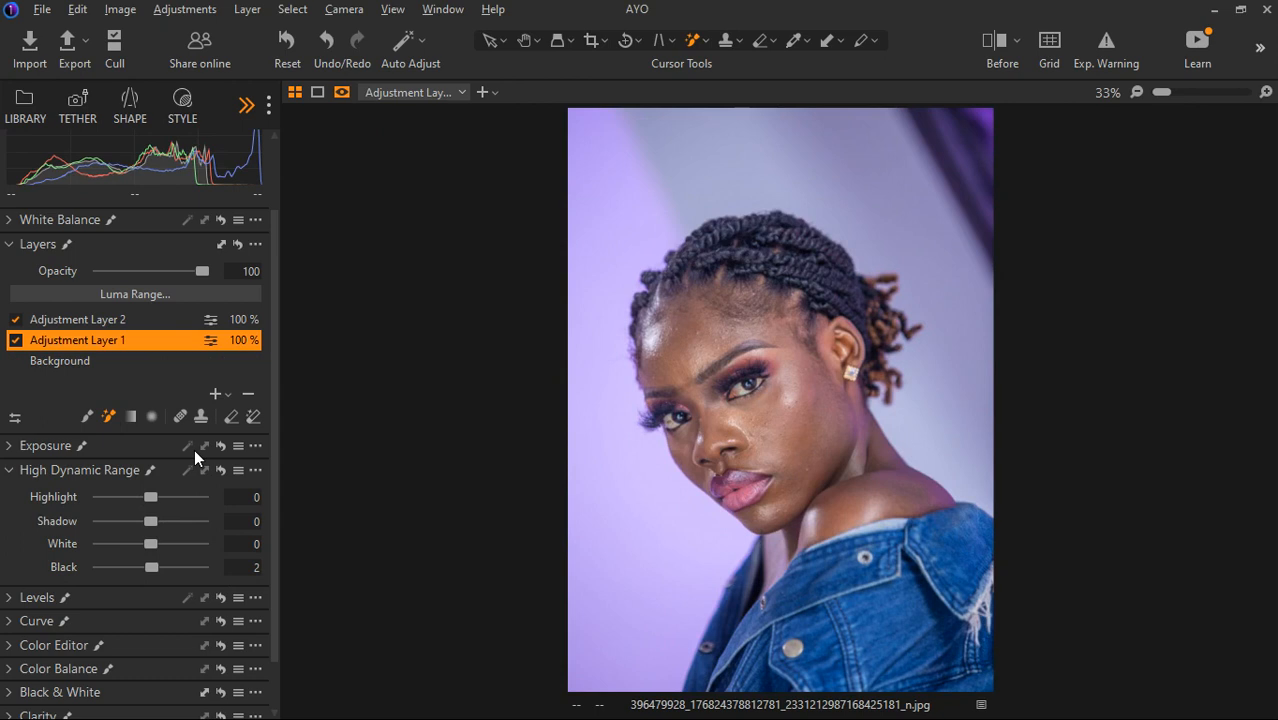
Paint a mask with an enlarged brush over the eyes, lower forehead and upper cheeks on Adjustment Layer 1.
left_click(89, 417)
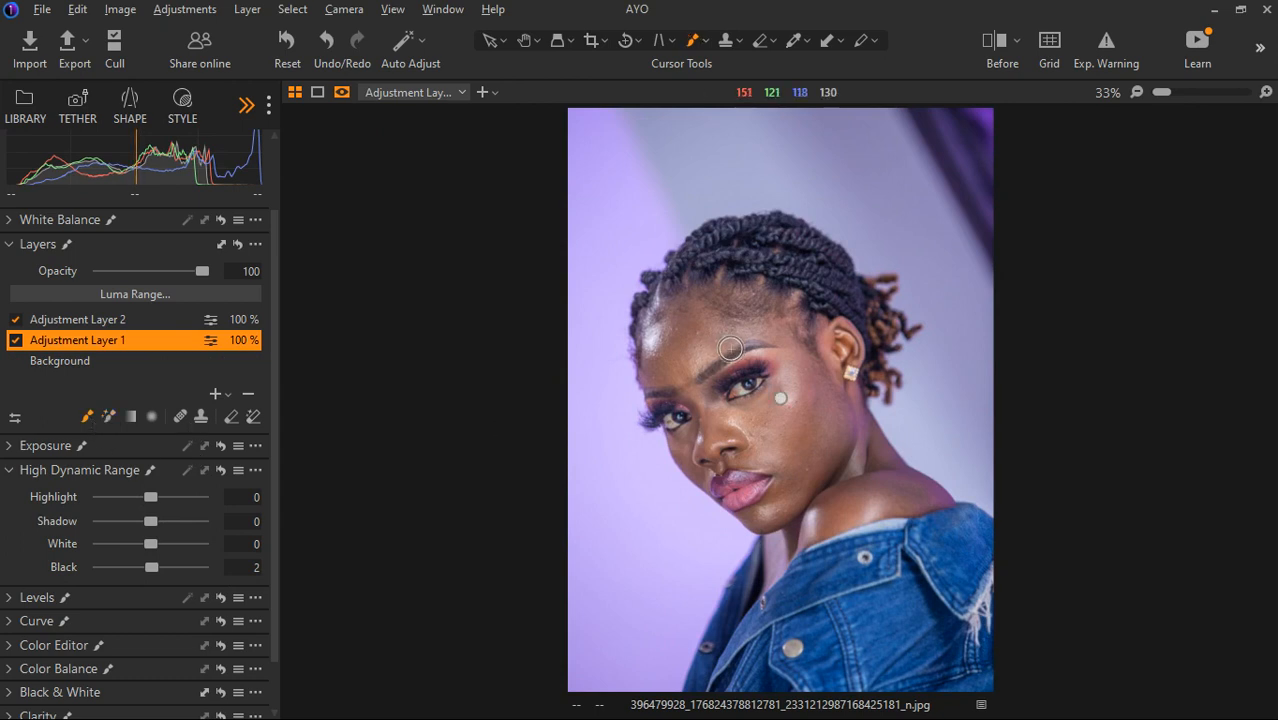
key("bracketright")
key("bracketright")
key("bracketright")
key("bracketright")
key("bracketright")
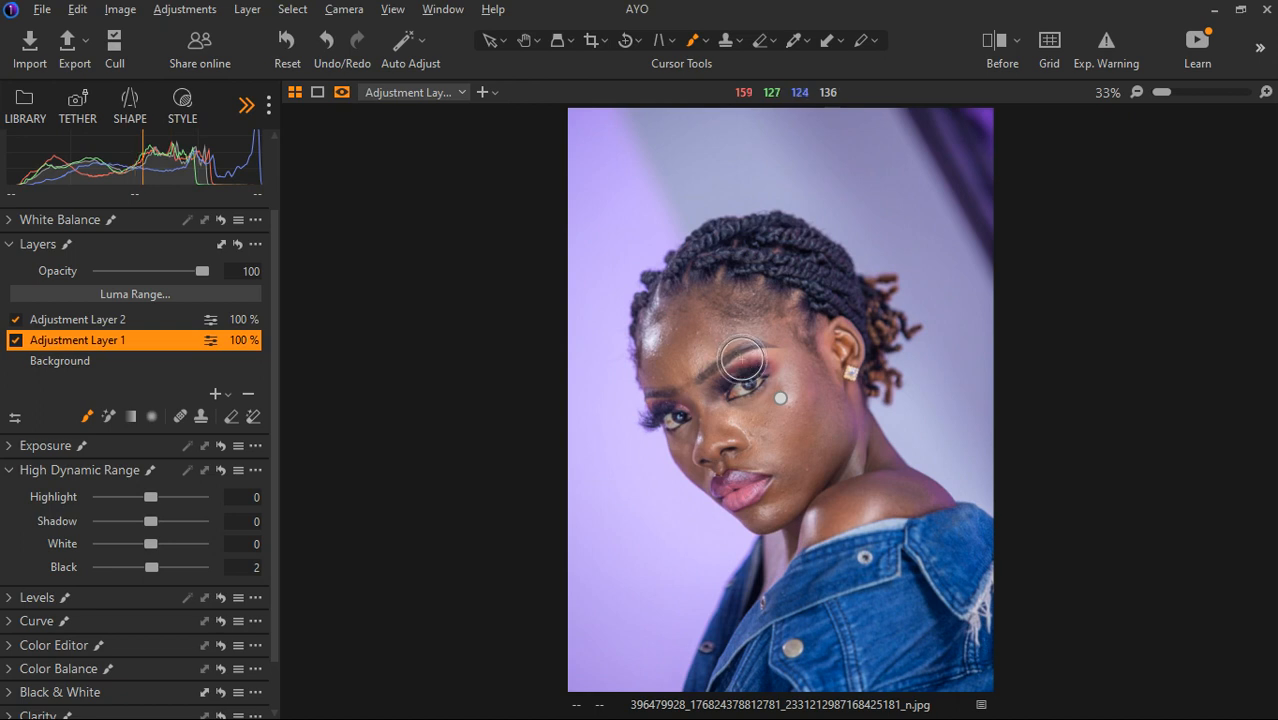
mouse_move(756, 374)
left_mouse_down()
mouse_move(806, 364)
mouse_move(794, 342)
mouse_move(853, 429)
mouse_move(718, 445)
mouse_move(790, 425)
left_mouse_up()
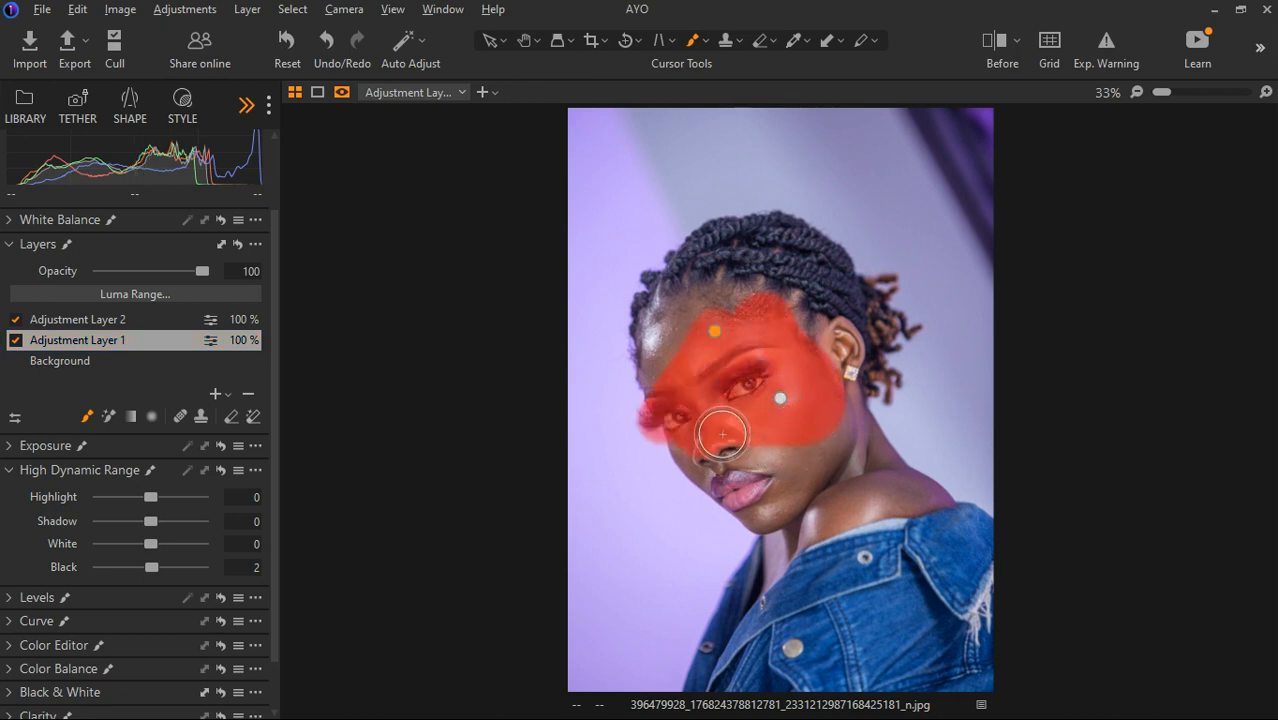
Hide the mask and set Black and Shadow to -100 on Adjustment Layer 1.
key("m")
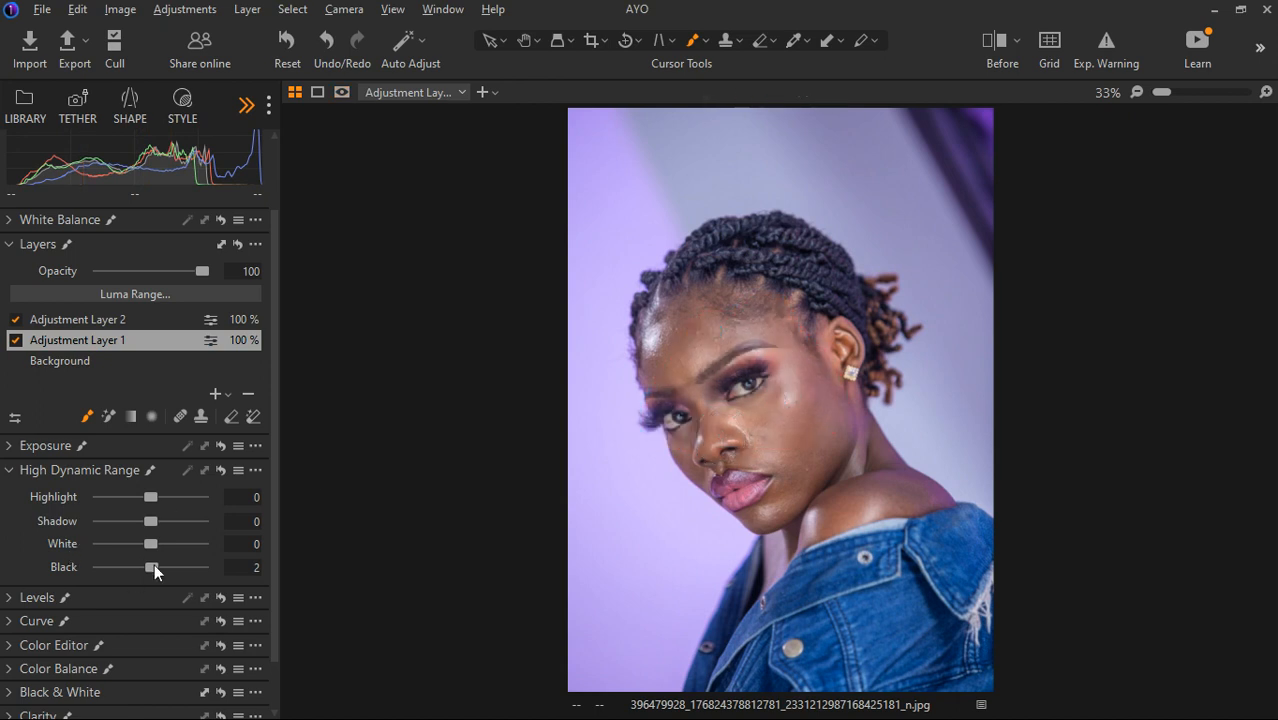
left_click_drag(149, 566, 39, 574)
left_click_drag(134, 520, 25, 516)
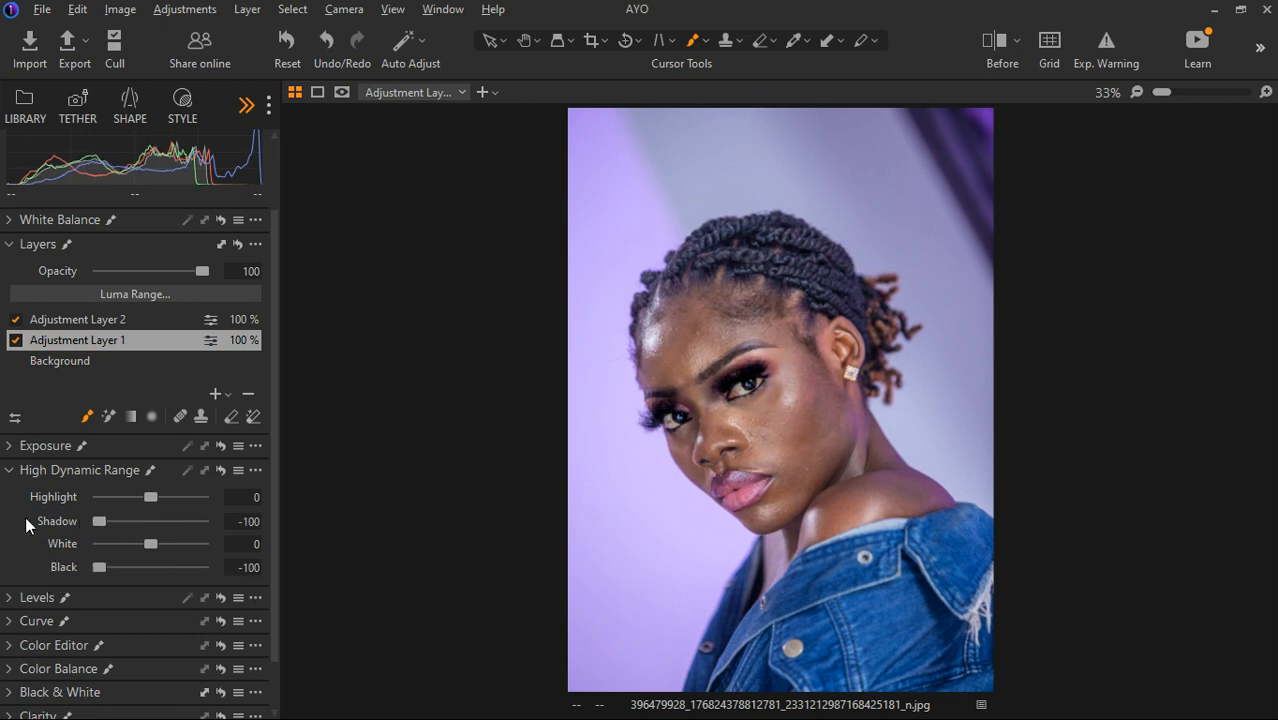
Reset Shadow and Black on Adjustment Layer 1 to 0 and collapse the High Dynamic Range settings.
double_click(107, 518)
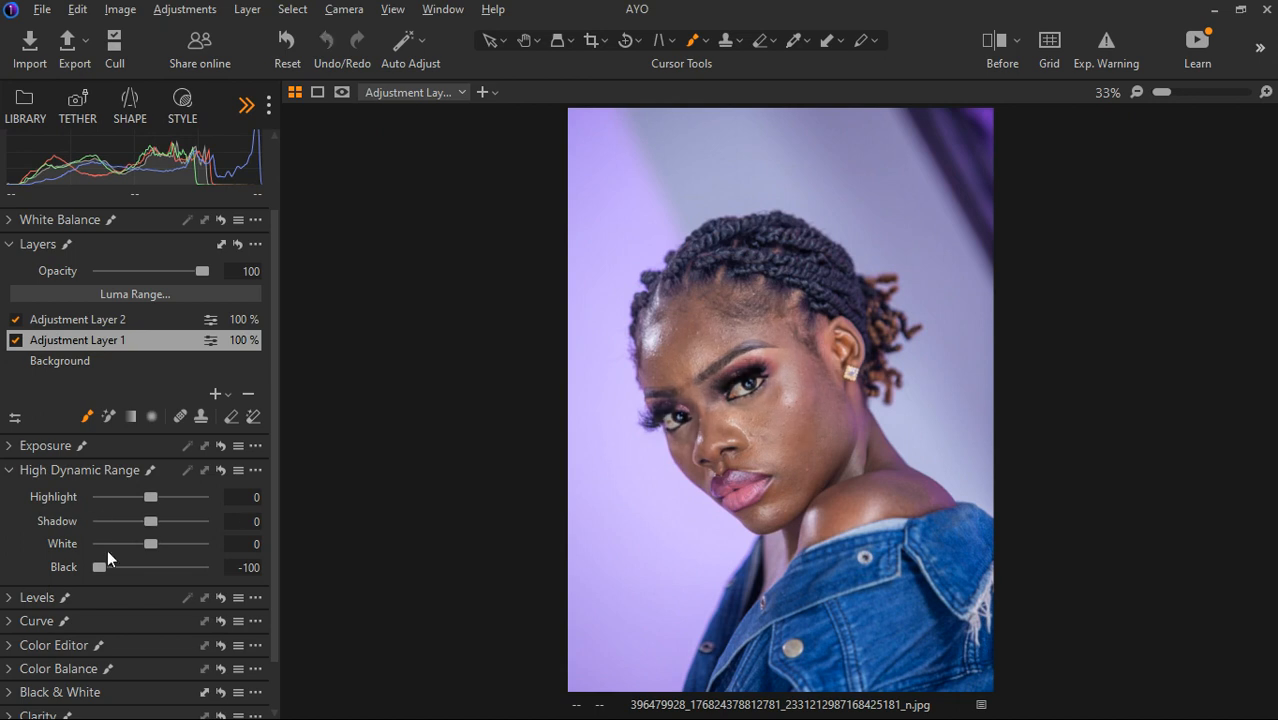
double_click(97, 562)
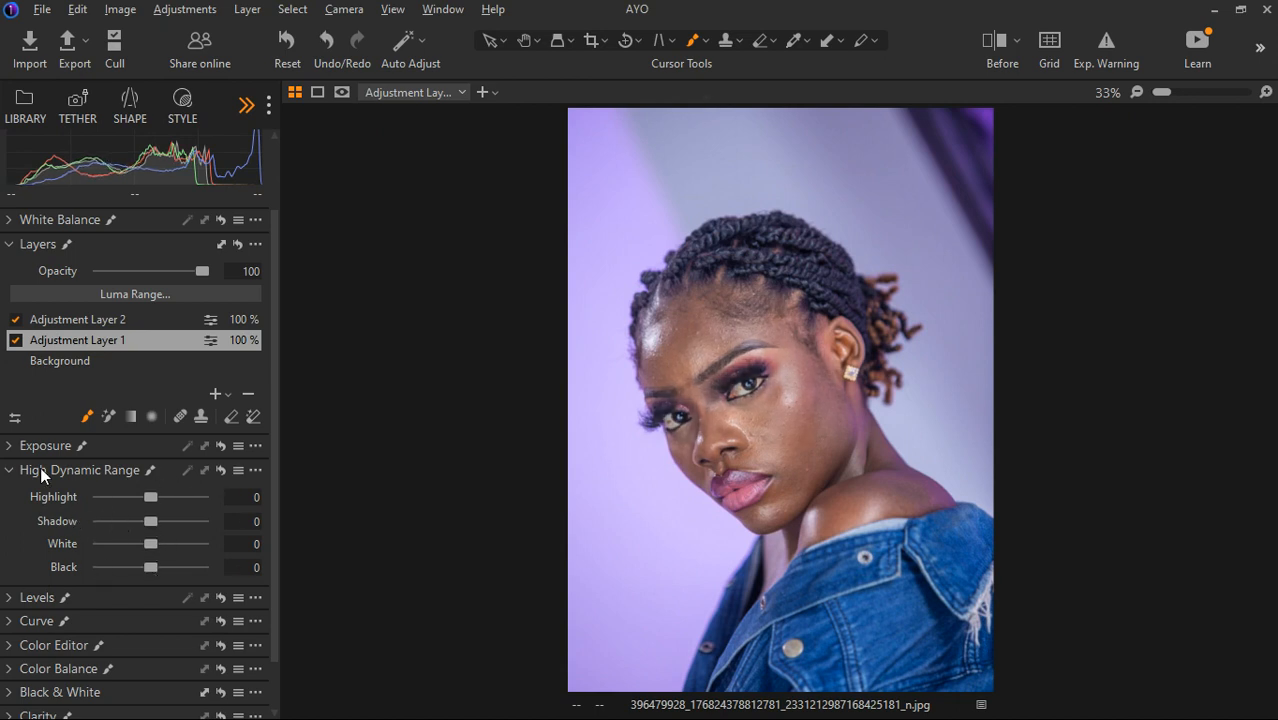
left_click(9, 470)
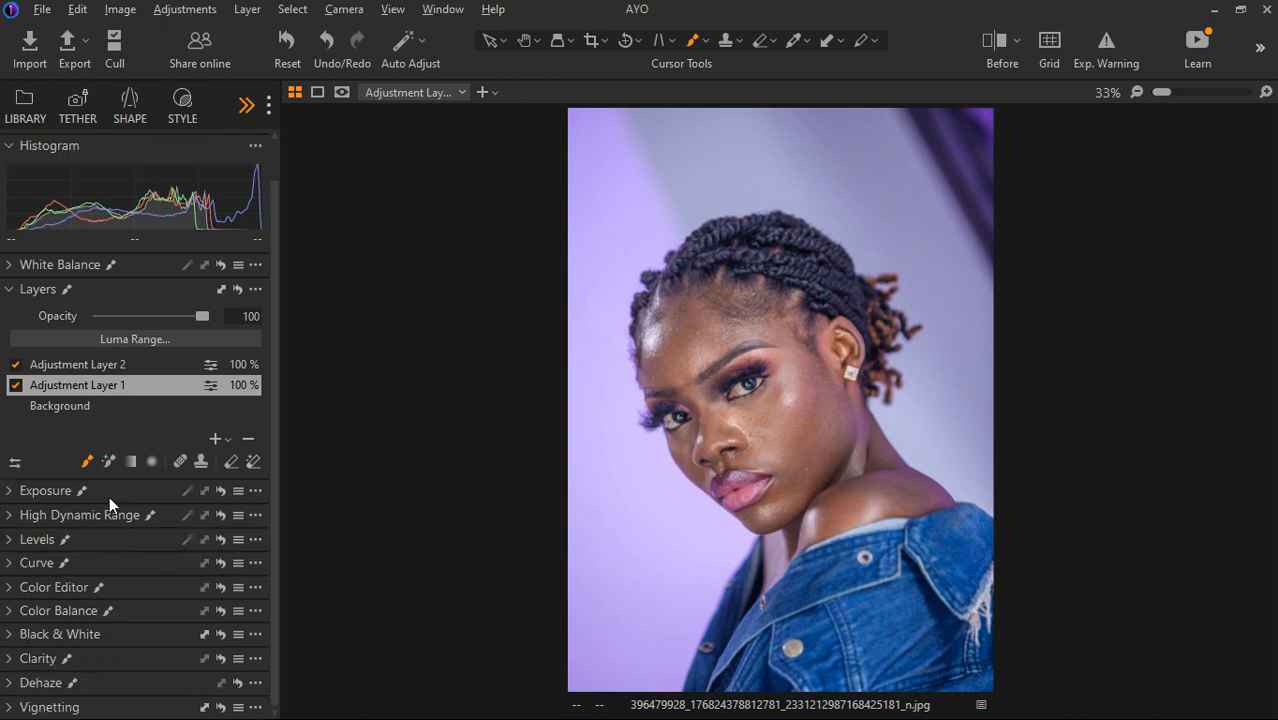
Examine the Levels settings and the RGB Curve for Adjustment Layer 1, collapsing each tool after viewing it.
left_click(9, 539)
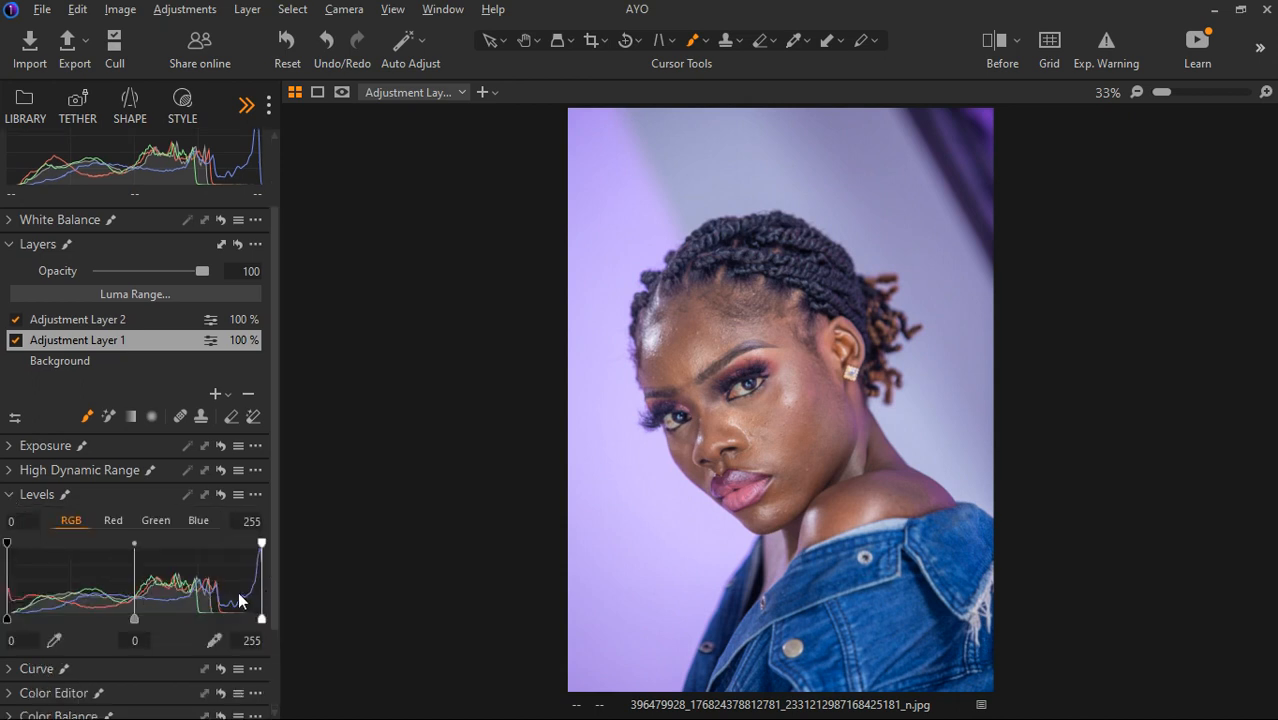
left_click(14, 495)
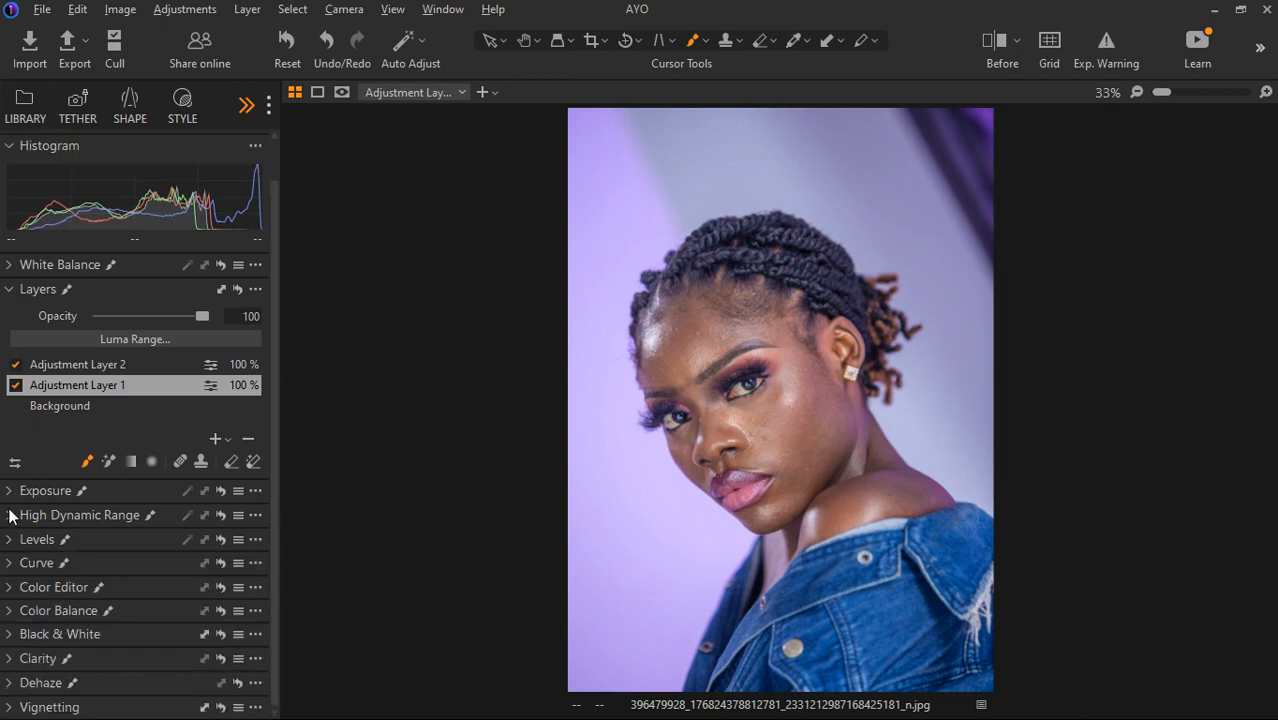
left_click(12, 565)
scroll(148, 588, "down", 3)
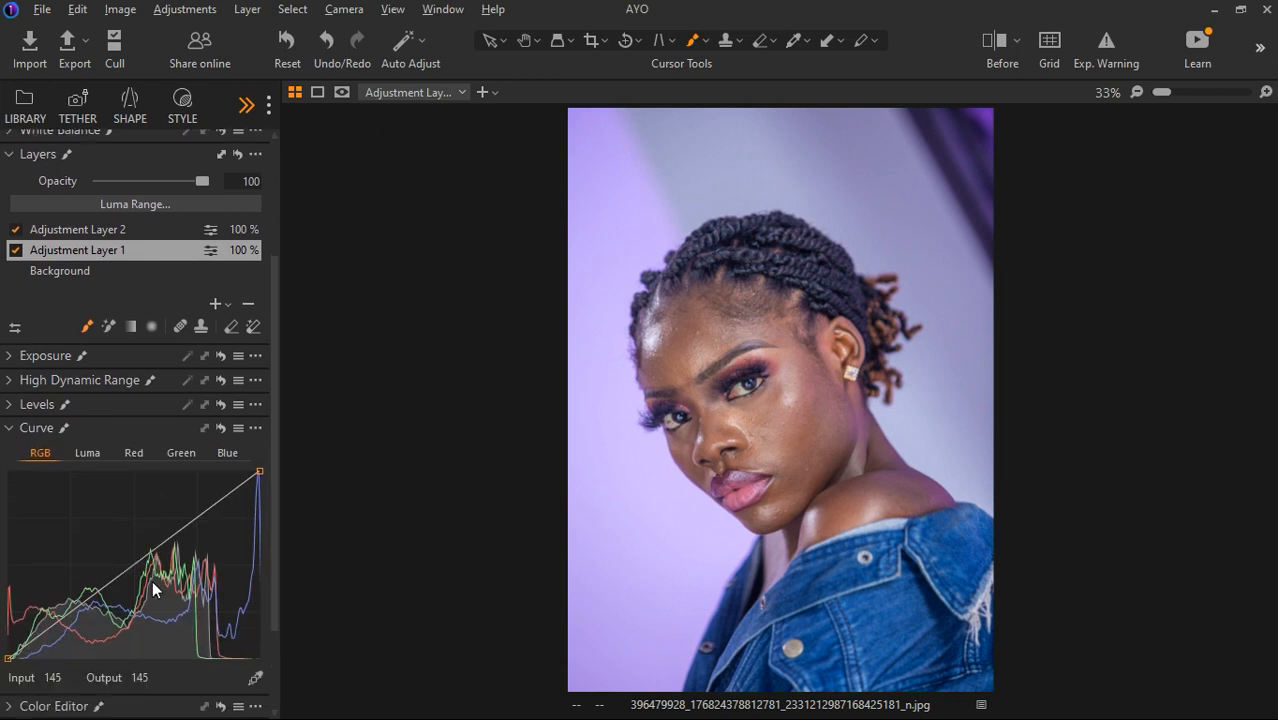
left_click(12, 340)
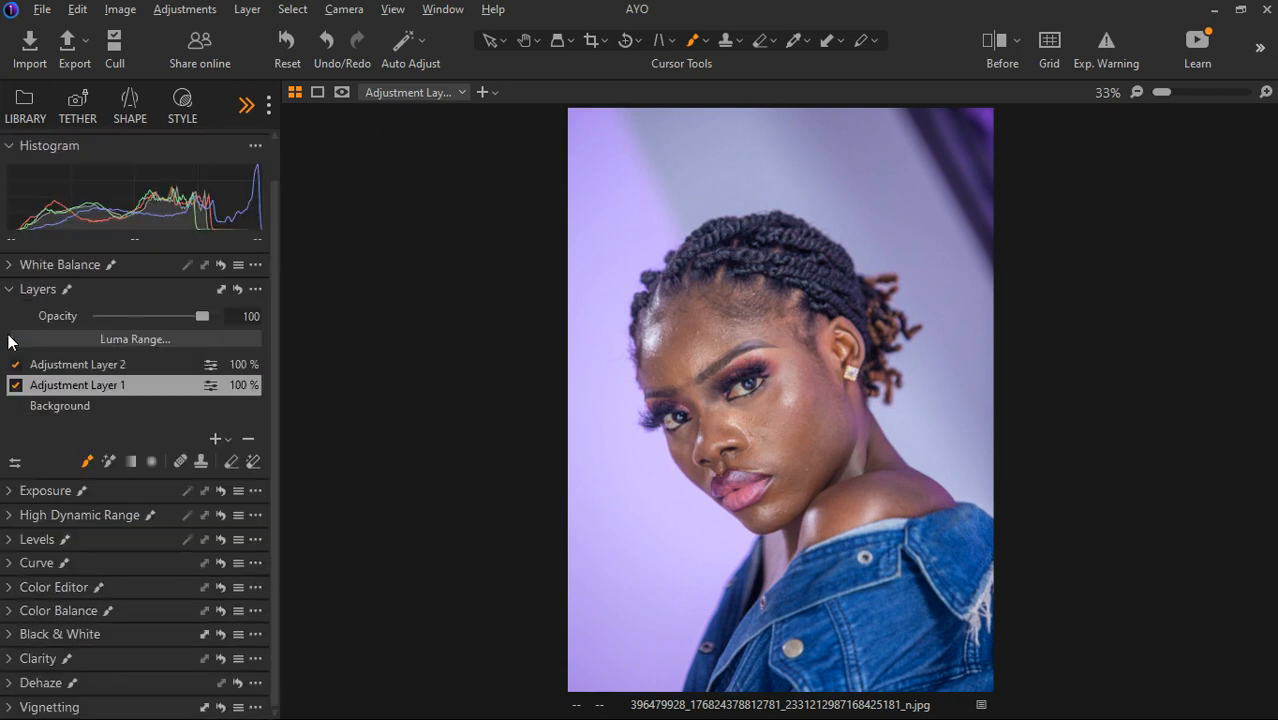
Expand the Color Editor for Adjustment Layer 1 and examine its Advanced color range controls.
left_click(9, 589)
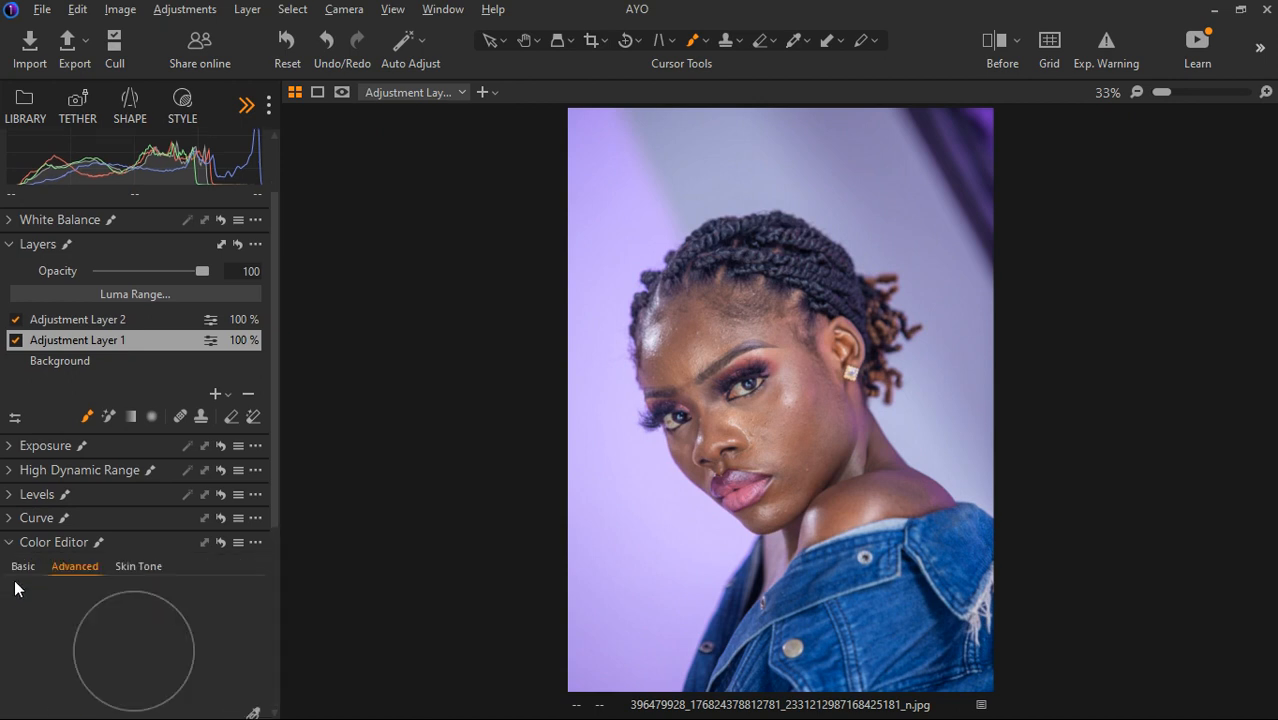
scroll(37, 535, "down", 2)
scroll(37, 534, "down", 1)
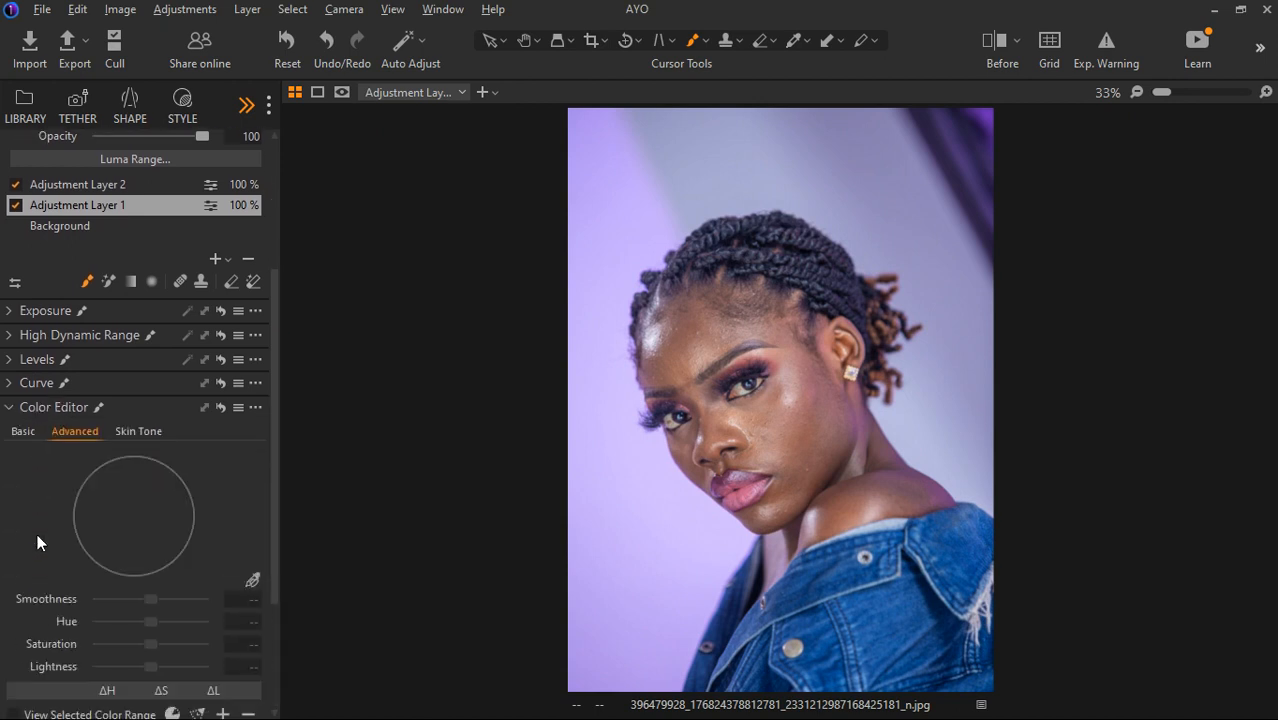
scroll(39, 530, "down", 1)
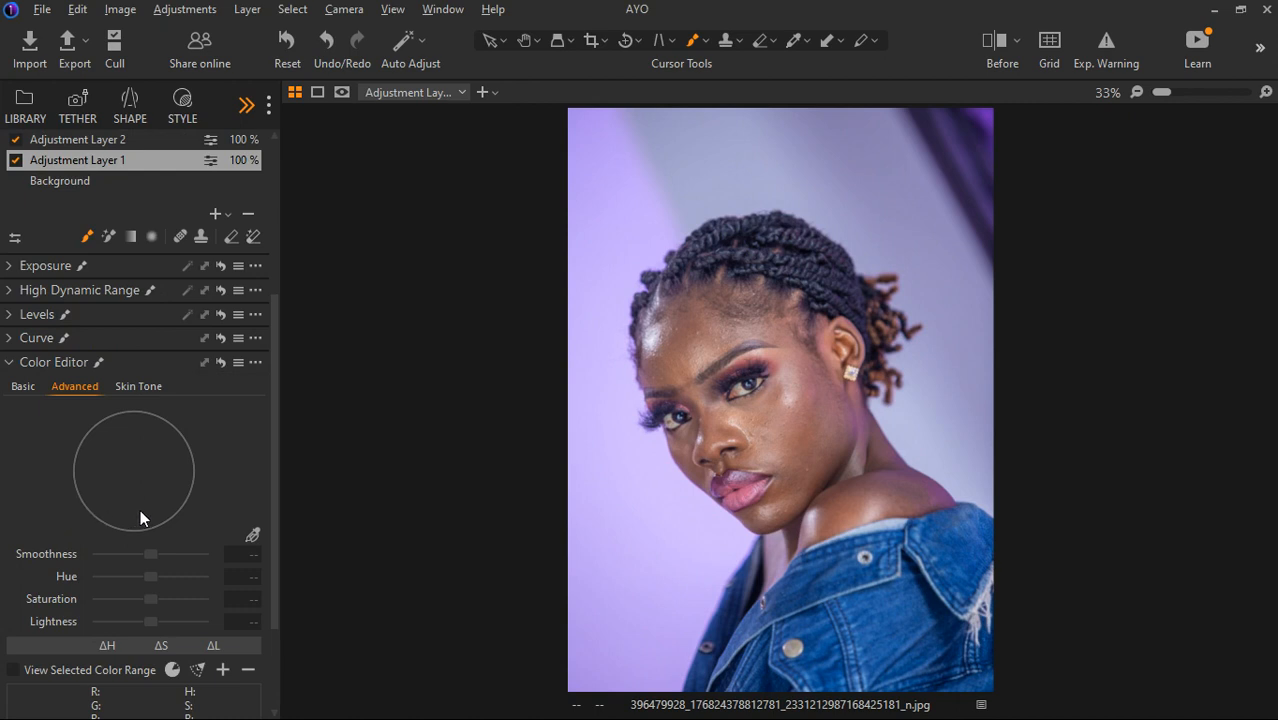
scroll(140, 512, "down", 3)
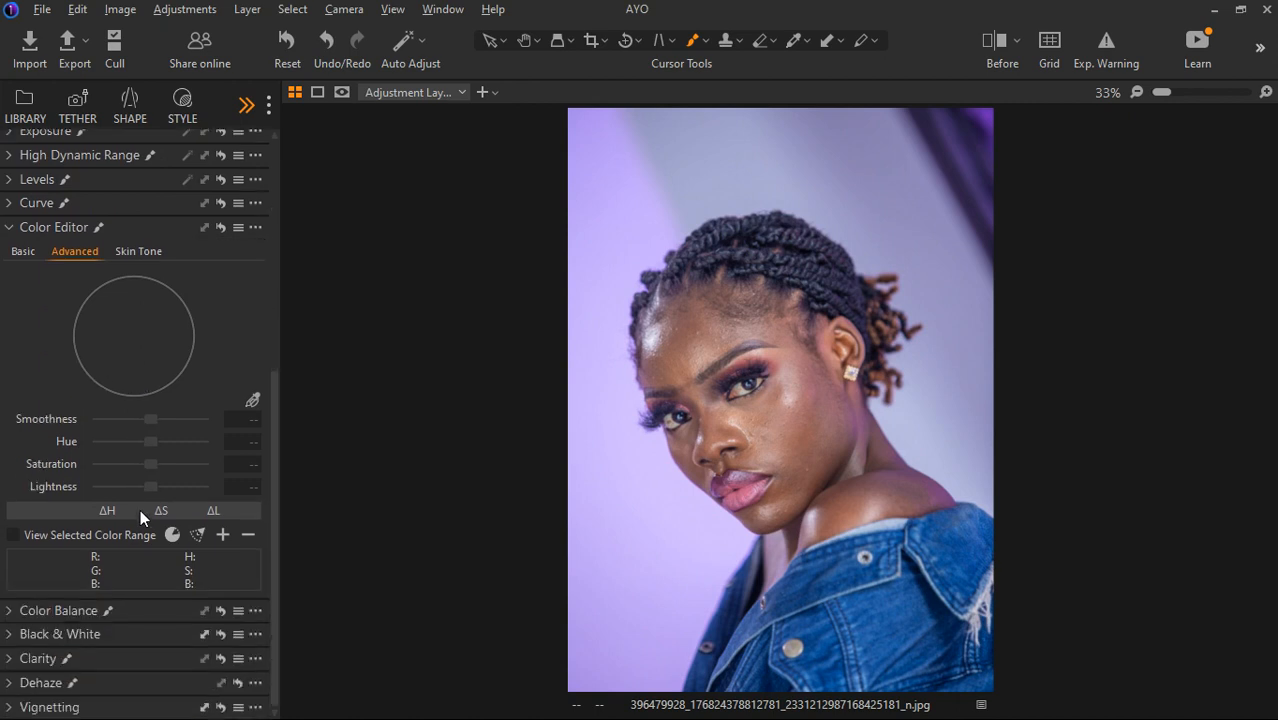